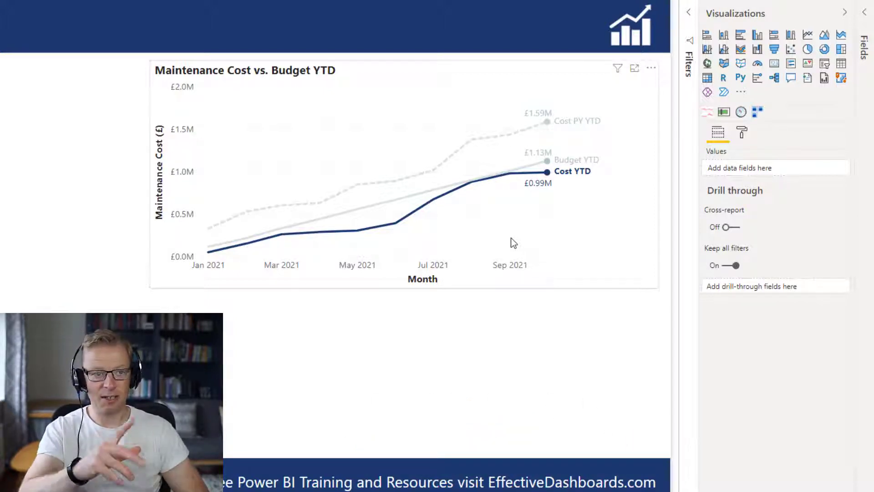
left_click(632, 144)
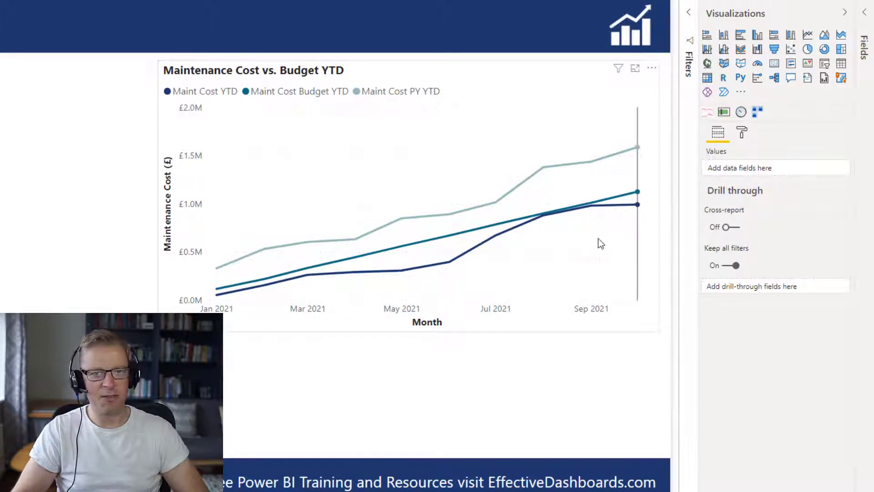
mouse_move(597, 241)
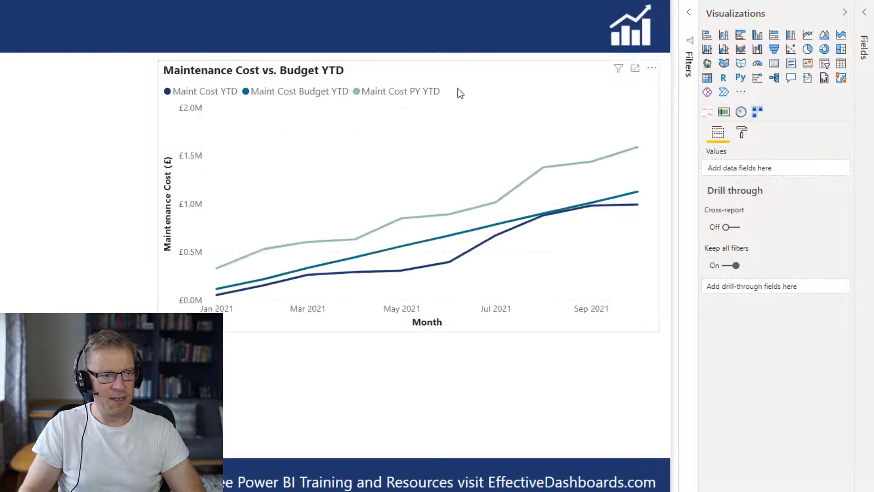
Recolor the Maint Cost Budget YTD and Maint Cost PY YTD lines of the maintenance cost chart with the lightest grey-green theme tint.
left_click(460, 86)
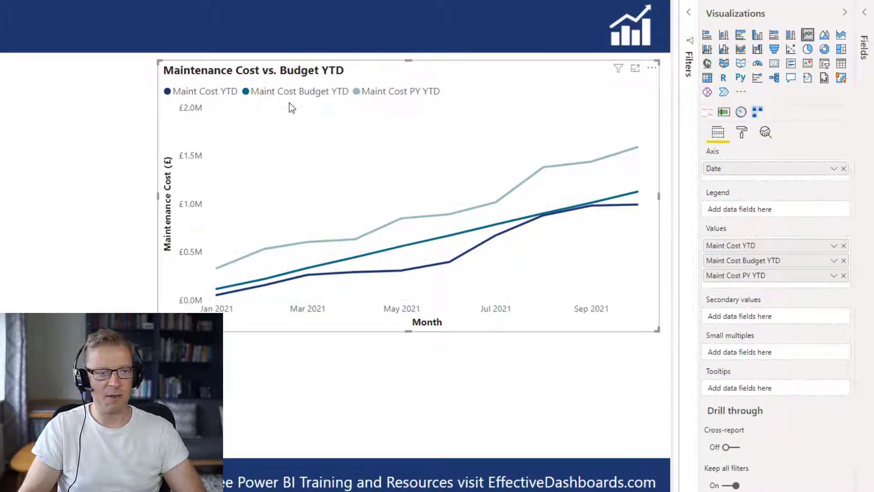
left_click(742, 132)
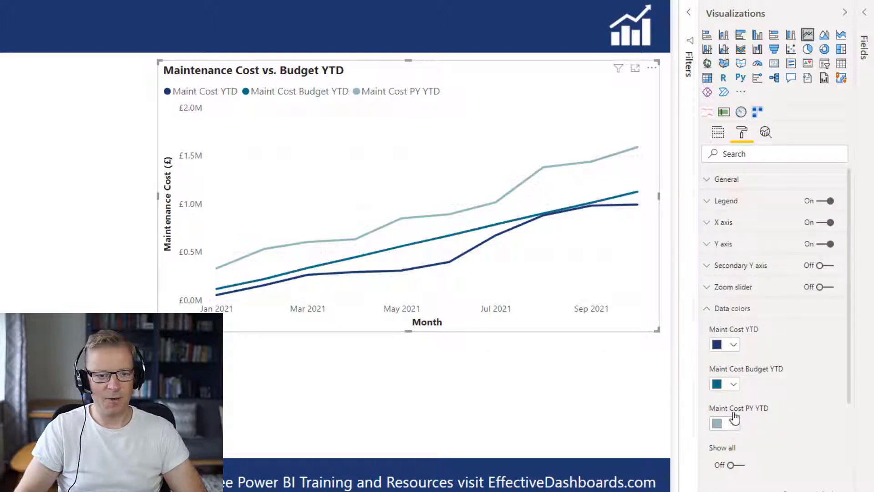
left_click(731, 385)
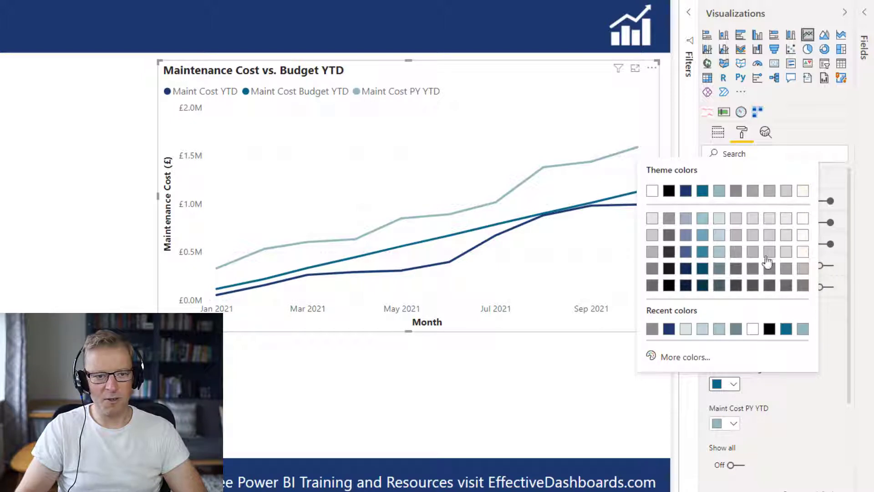
left_click(733, 387)
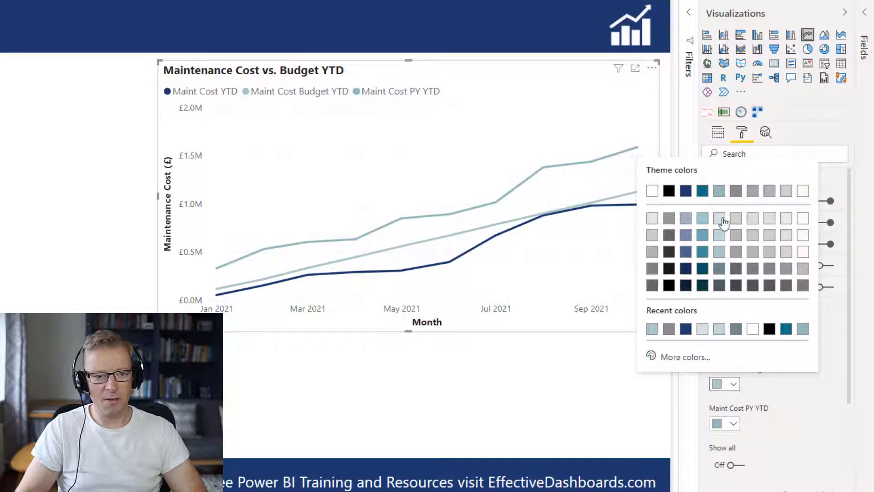
left_click(719, 252)
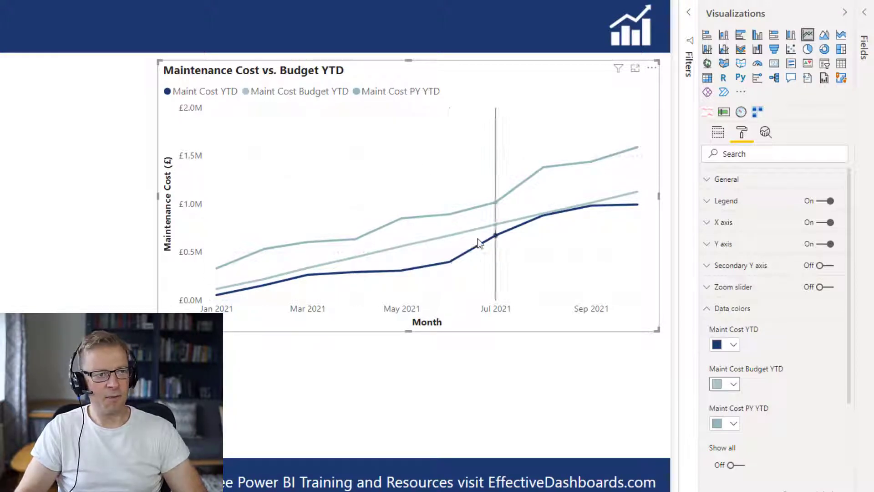
left_click(732, 387)
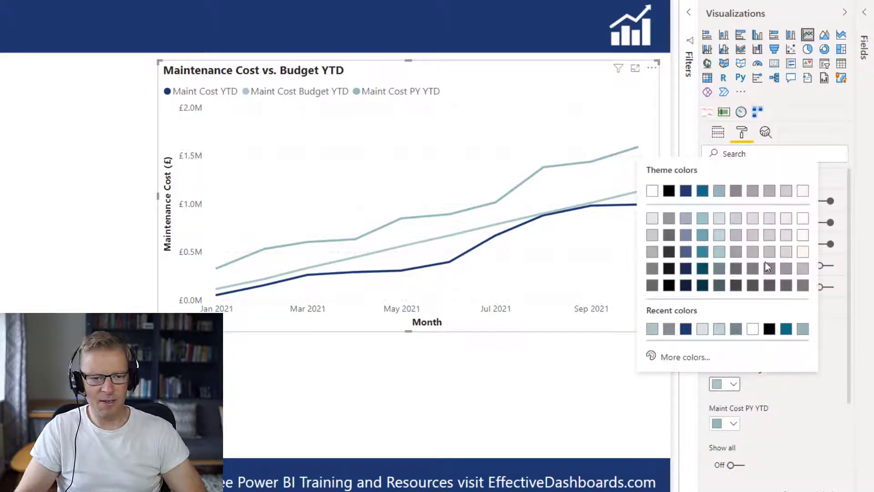
left_click(723, 221)
left_click(733, 424)
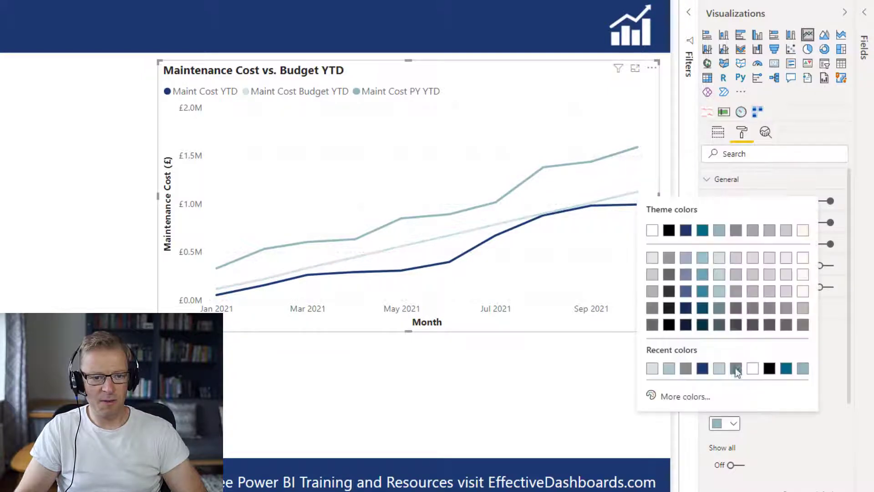
left_click(719, 258)
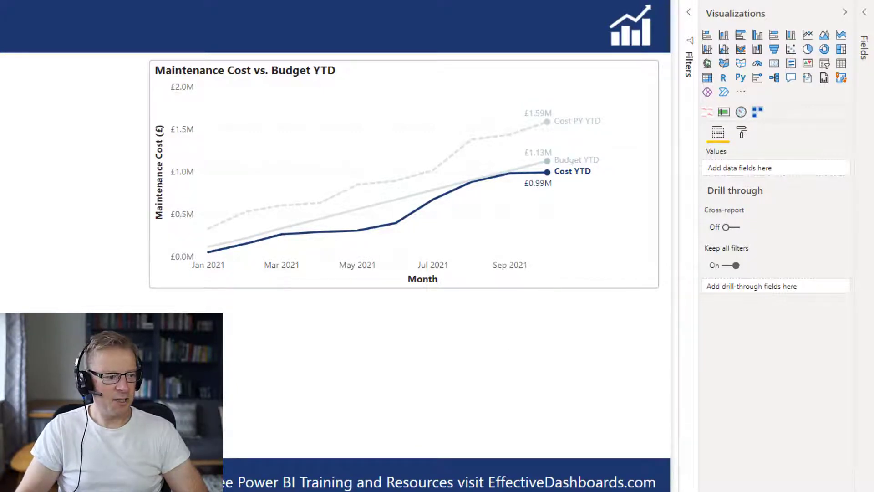
Revert the maintenance cost chart's data colors to their defaults.
key("ctrl+z")
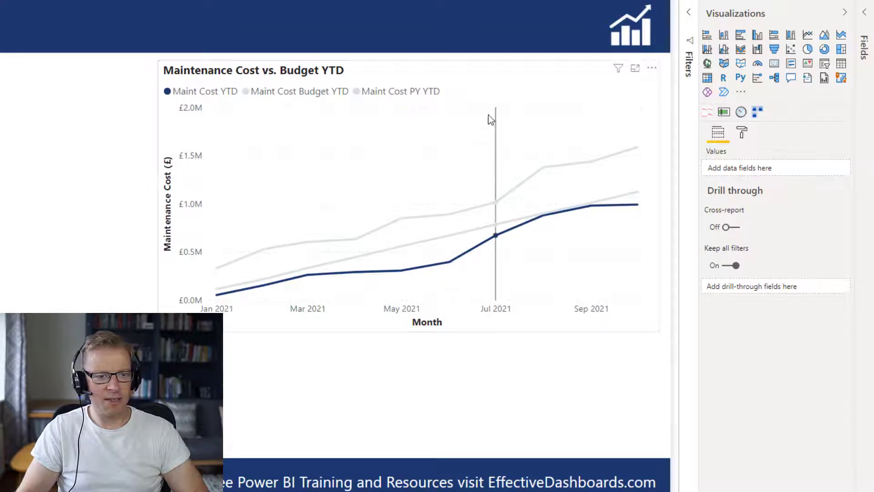
left_click(745, 132)
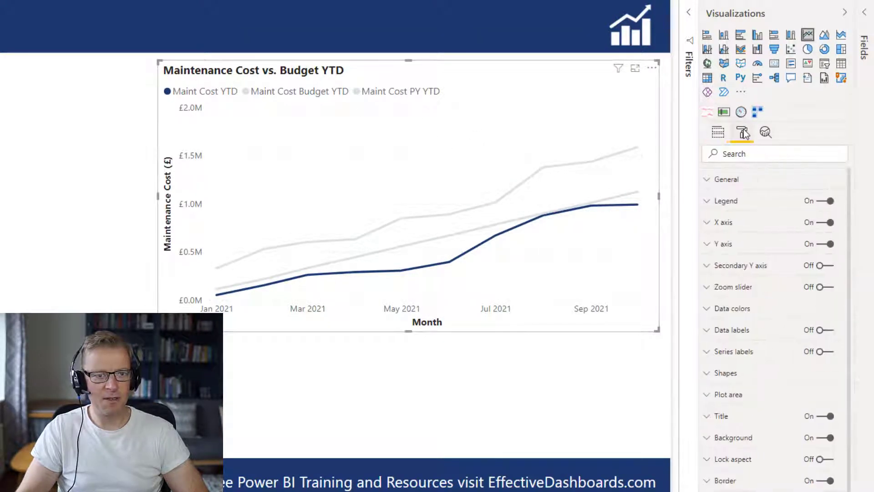
left_click(733, 309)
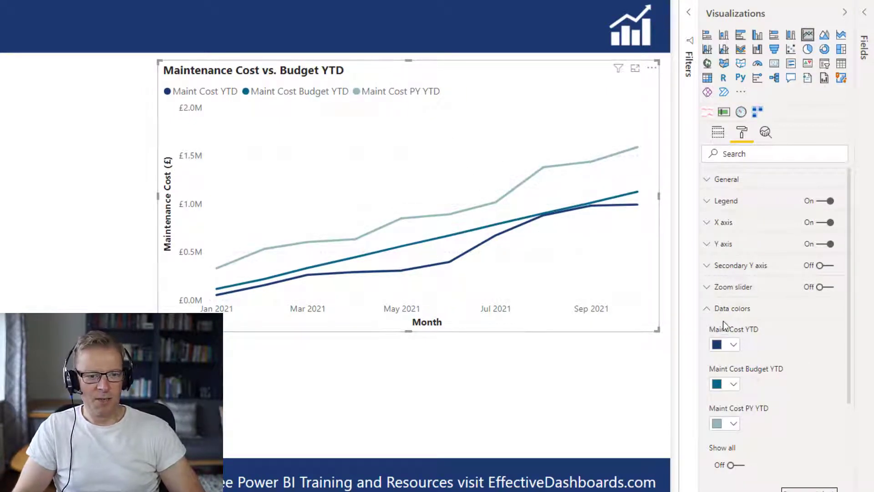
left_click(712, 308)
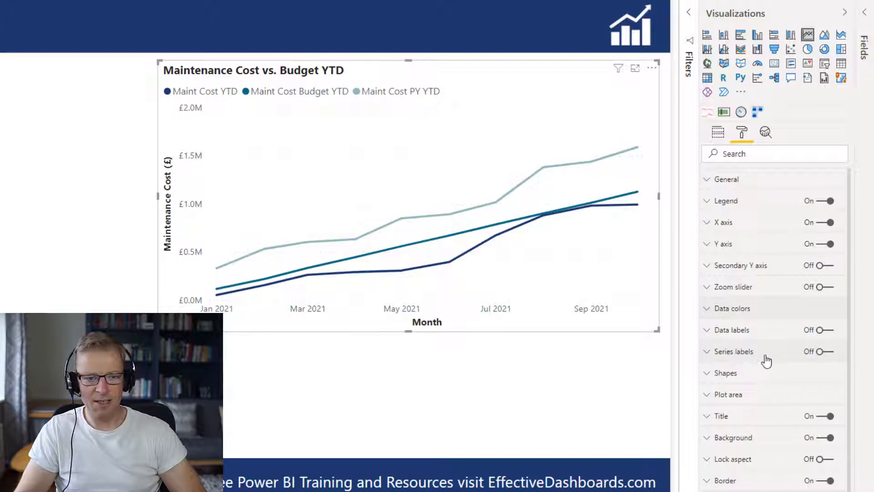
Turn on the chart's series labels and rename the Maint Cost YTD value to Cost YTD.
left_click(818, 355)
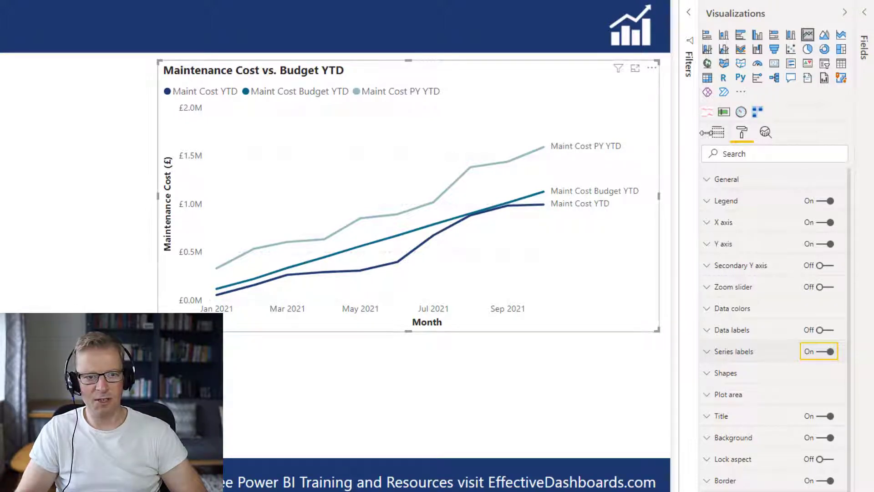
left_click(719, 133)
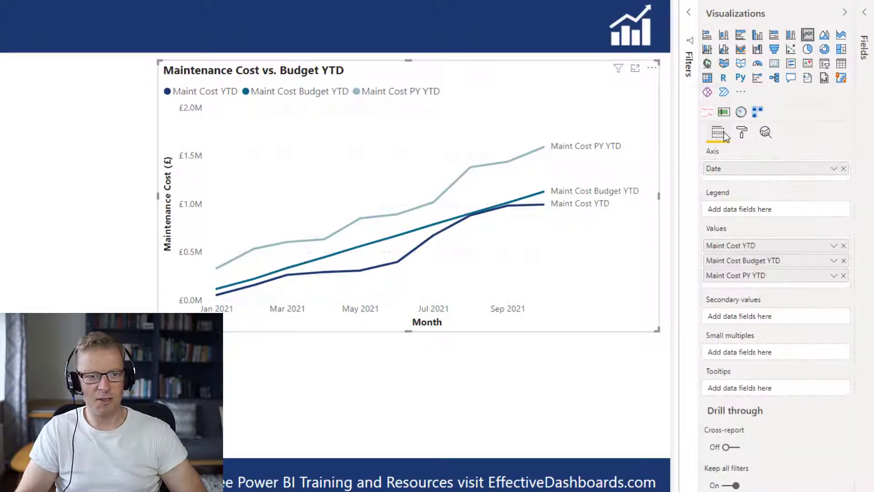
double_click(727, 245)
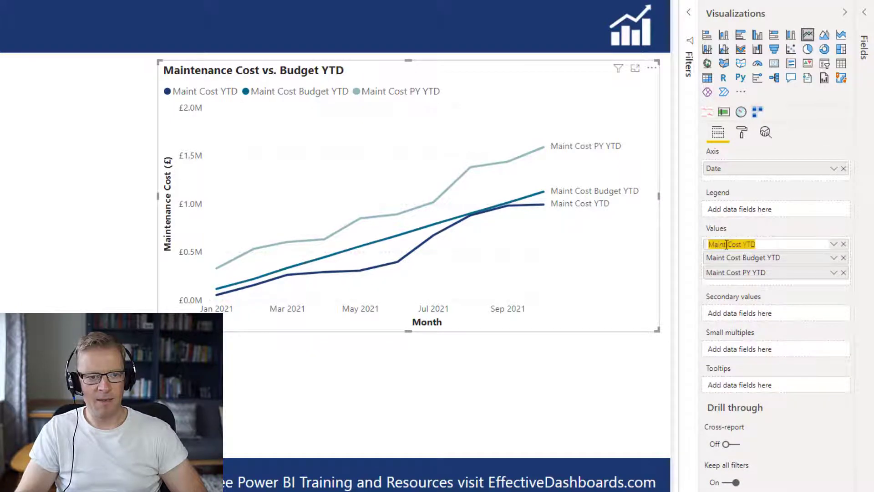
left_click_drag(728, 244, 709, 245)
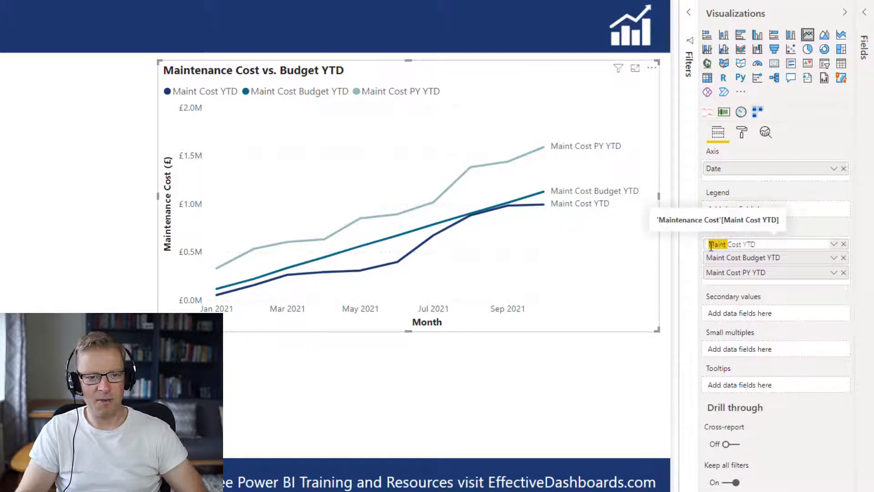
key("BackSpace")
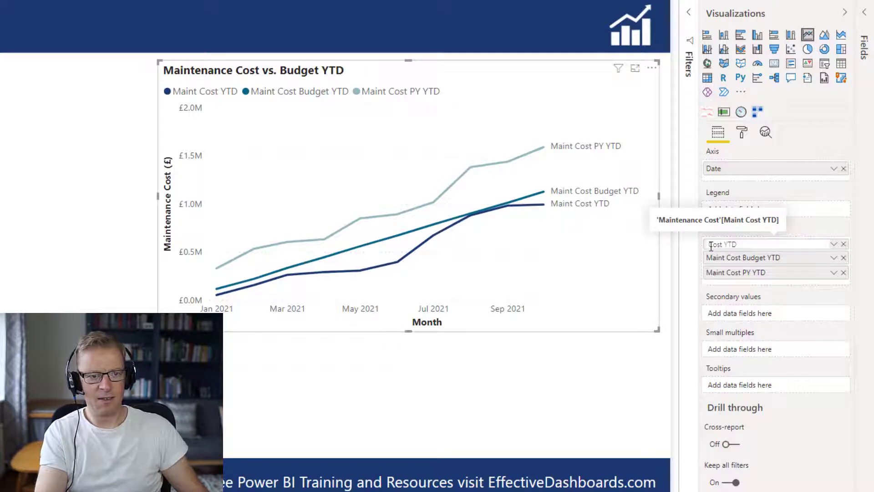
key("Return")
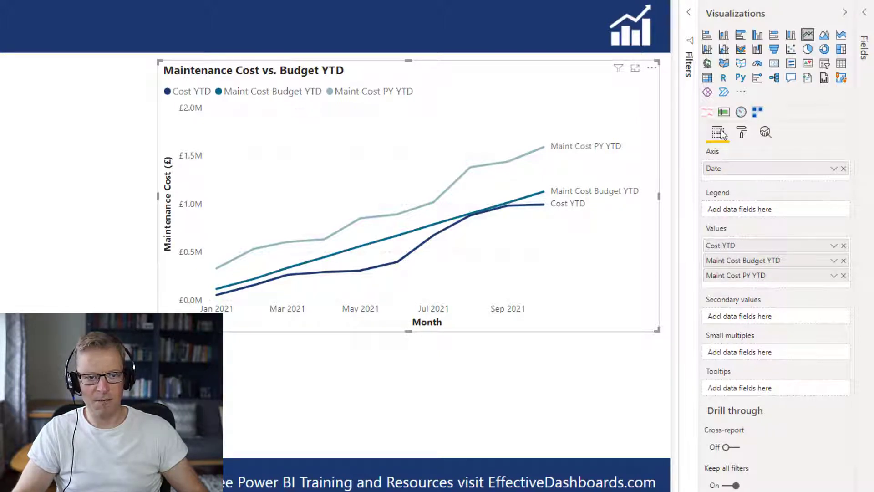
Rename the Maint Cost Budget YTD value in the chart to Cost Budget YTD.
double_click(729, 266)
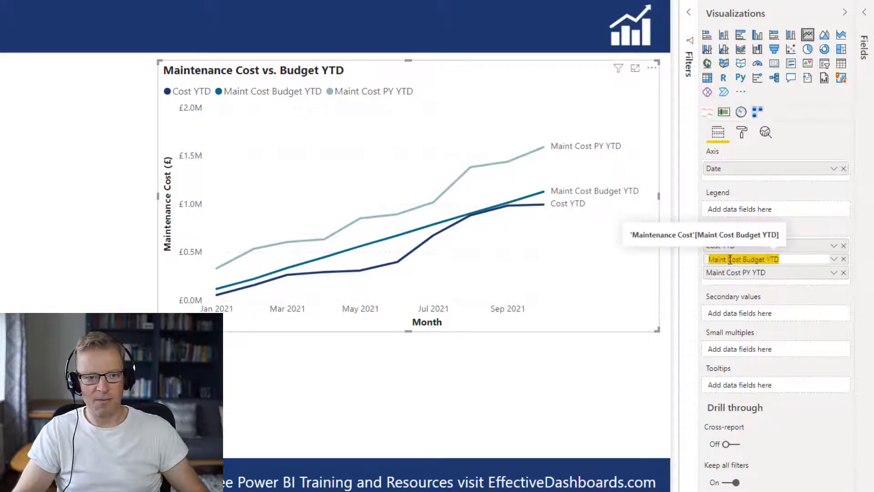
double_click(728, 259)
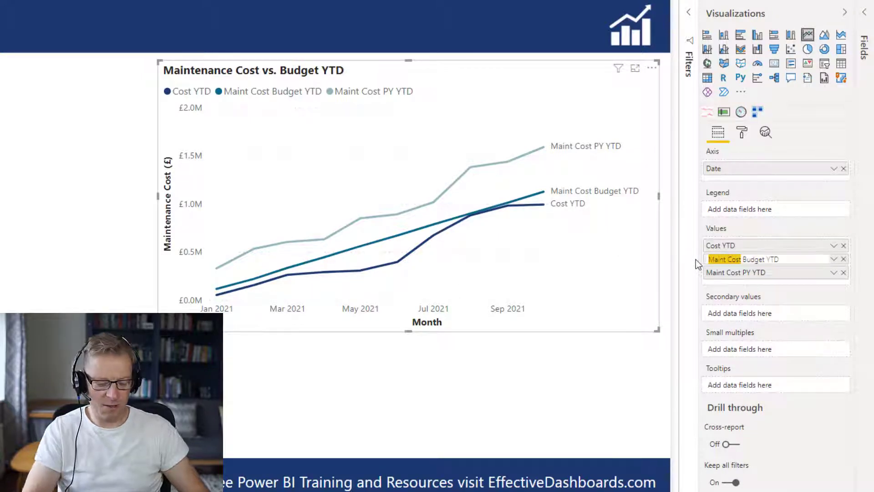
key("Left")
key("BackSpace")
key("BackSpace")
key("BackSpace")
key("BackSpace")
key("BackSpace")
key("BackSpace")
key("Return")
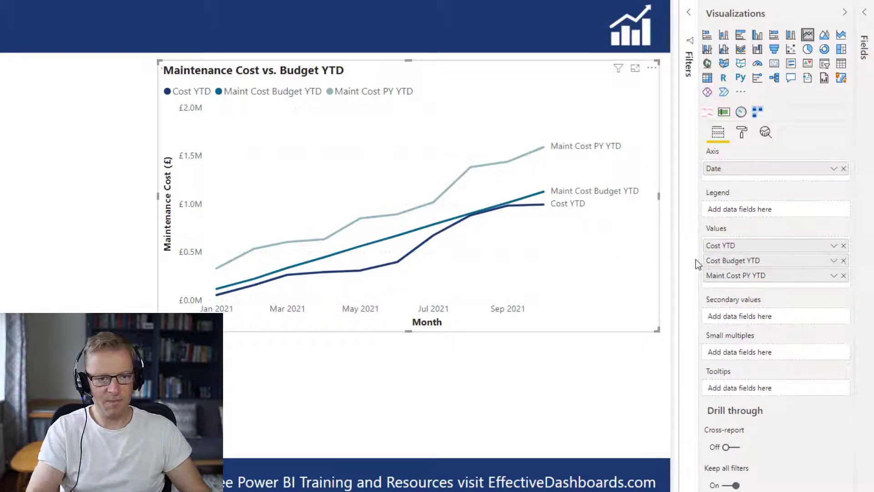
Rename the Maint Cost PY YTD value in the chart to Cost PY YTD.
double_click(713, 279)
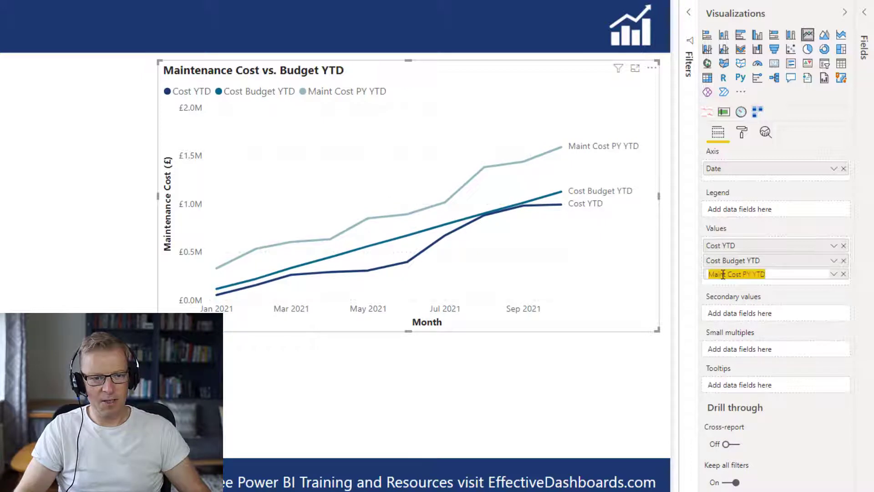
left_click(729, 274)
key("BackSpace")
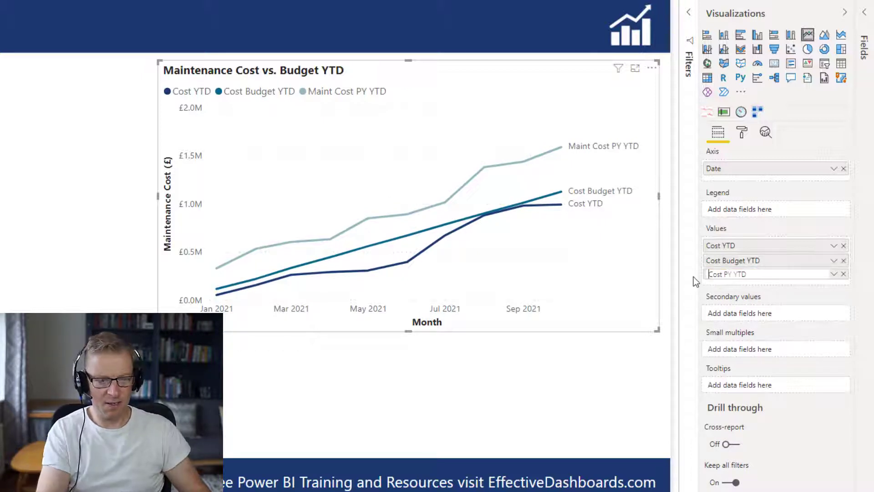
key("Return")
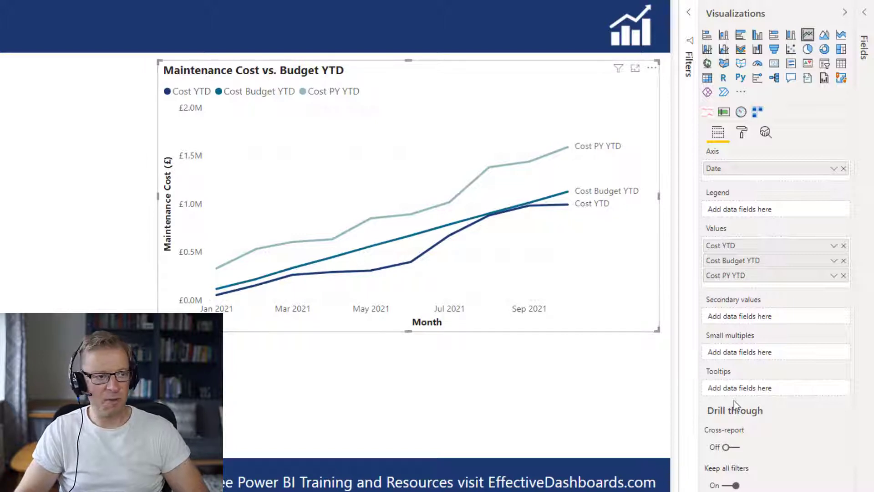
Try dark blue and pale grey as the series label color, and restore the dark grey.
left_click(742, 132)
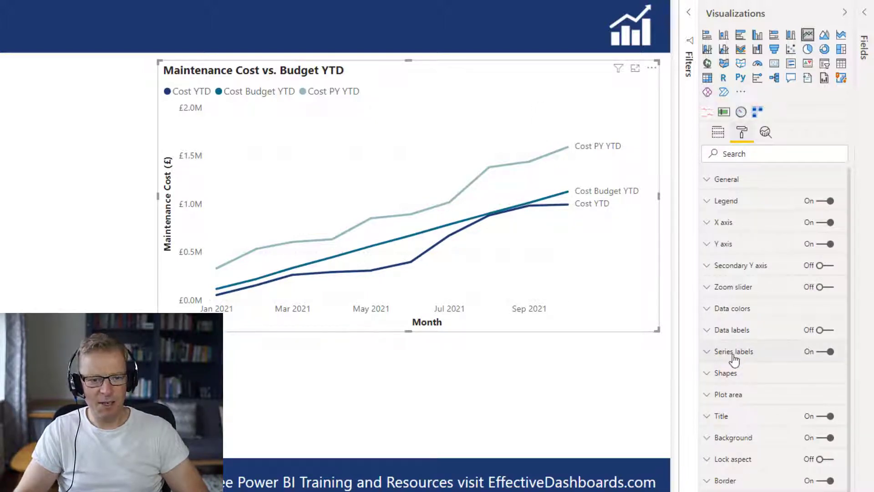
left_click(734, 353)
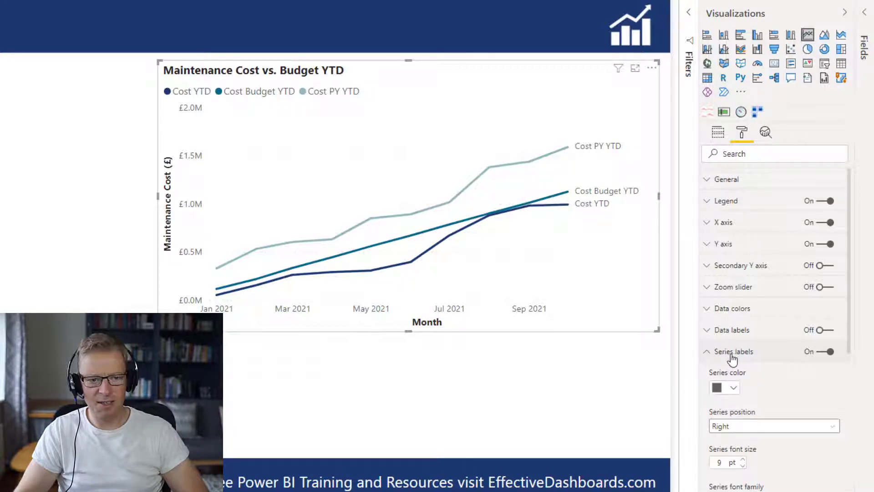
left_click(735, 389)
left_click(703, 332)
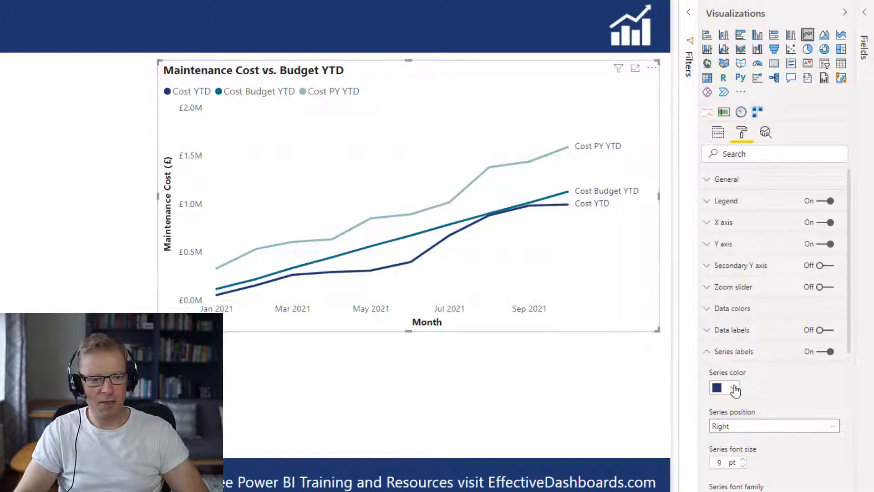
left_click(718, 388)
left_click(753, 332)
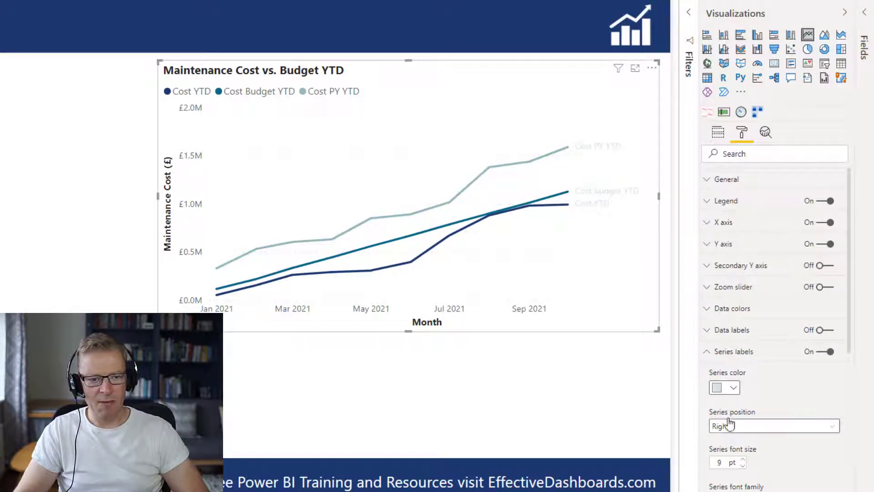
left_click(734, 388)
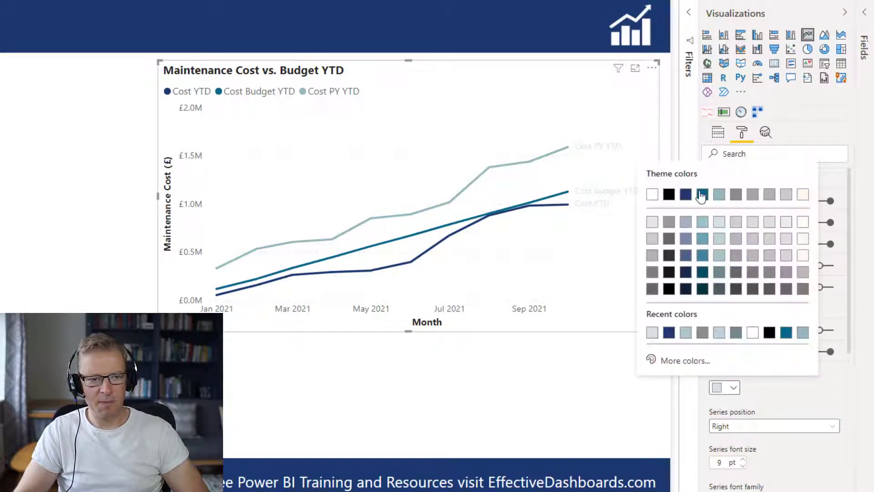
left_click(653, 289)
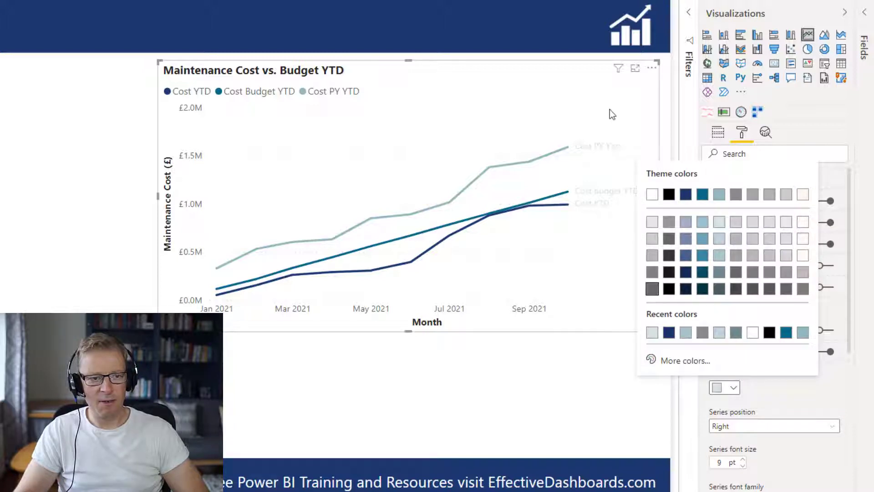
Set the series label position to Left and make the chart slightly taller.
scroll(849, 316, "down", 3)
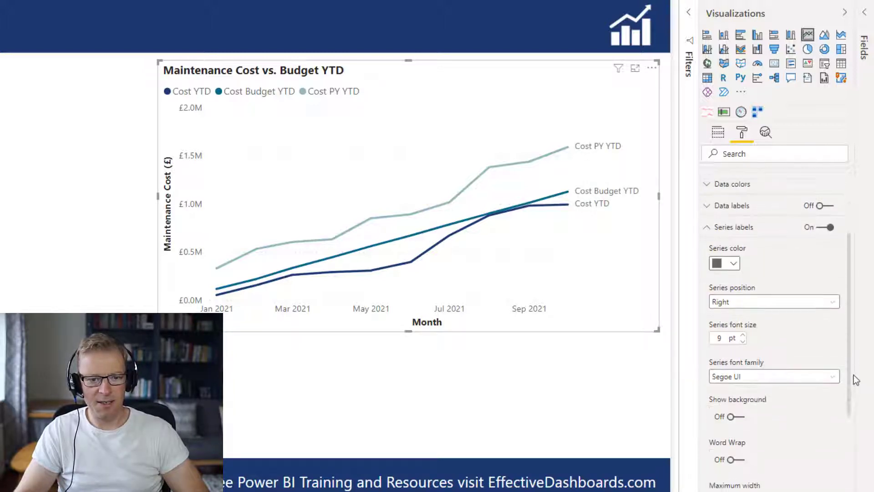
left_click(767, 295)
left_click(755, 308)
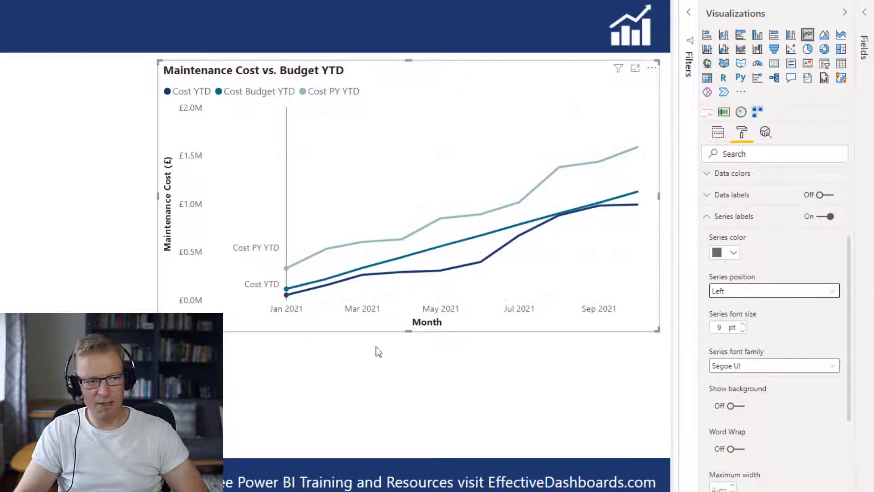
mouse_move(410, 332)
left_mouse_down()
mouse_move(412, 409)
mouse_move(422, 312)
mouse_move(421, 334)
left_mouse_up()
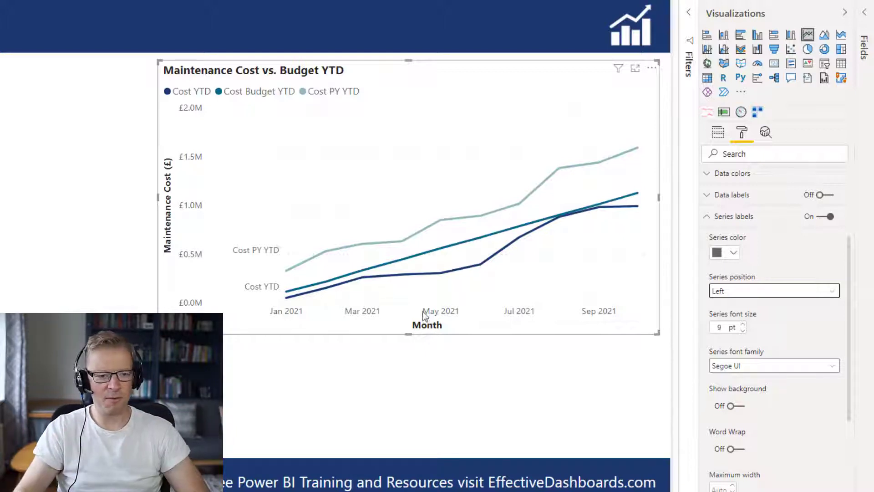
Set the series label position to Right.
left_click(740, 301)
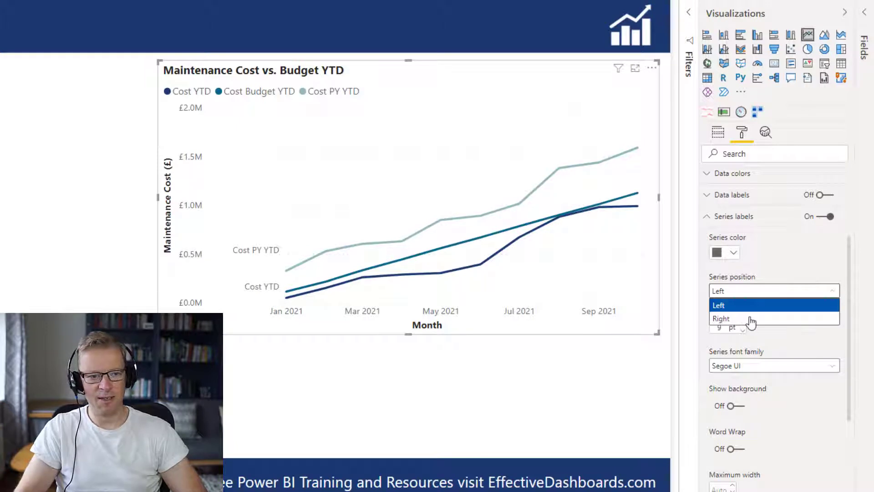
left_click(750, 320)
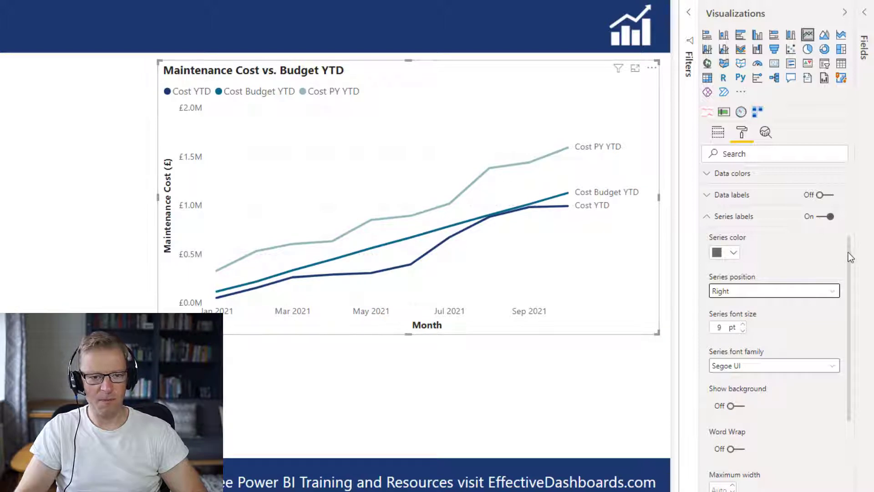
Try showing a background behind the series labels, and turn it off again.
scroll(850, 305, "down", 3)
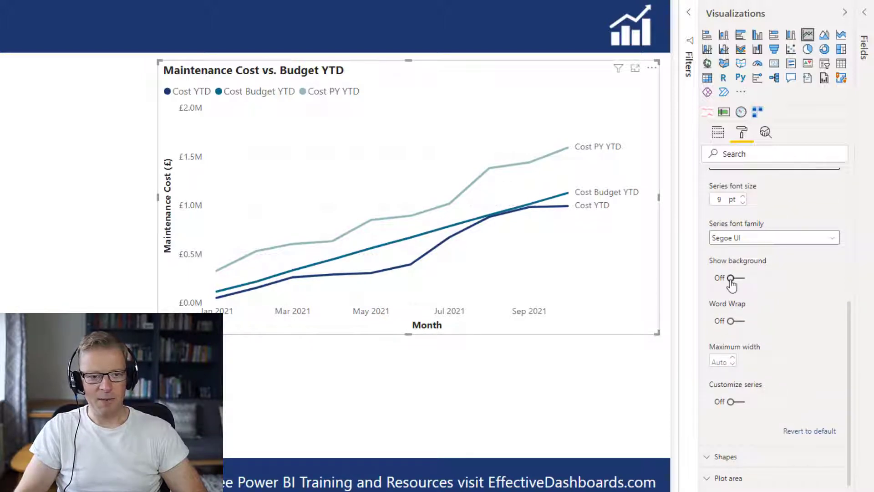
left_click(734, 279)
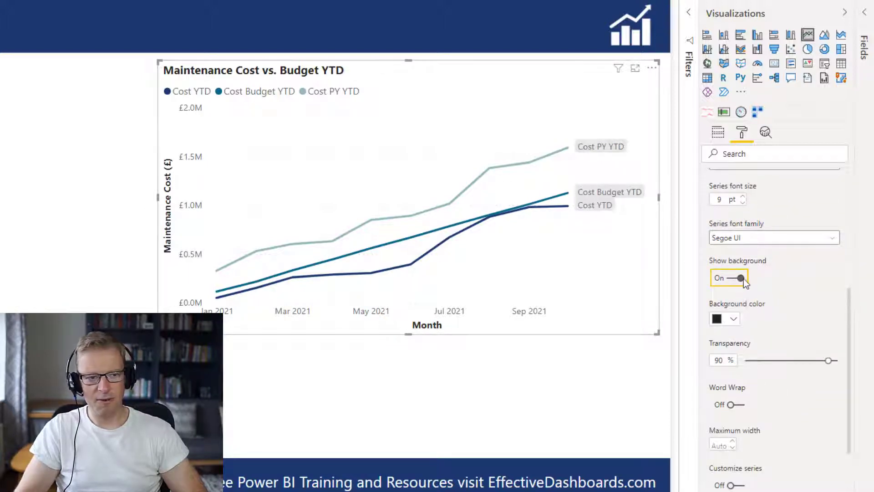
left_click(741, 279)
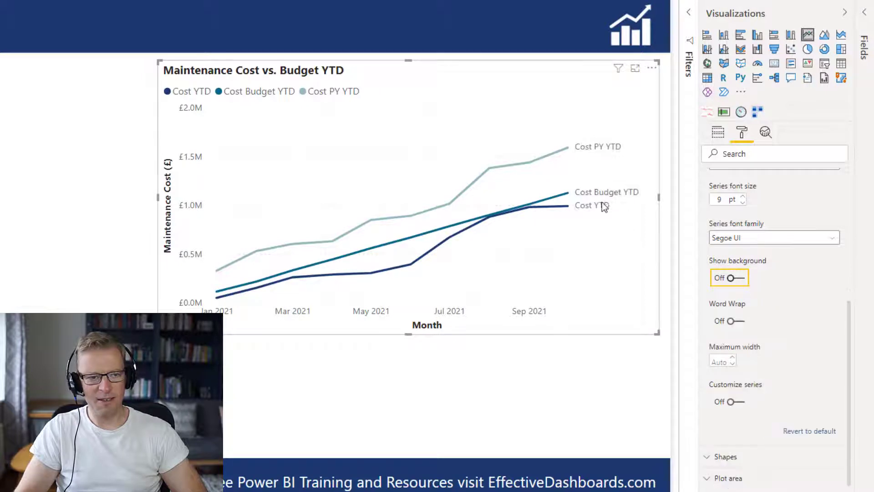
Turn on word wrap for the series labels, test it on a much narrower chart, and widen the chart again.
left_click(732, 322)
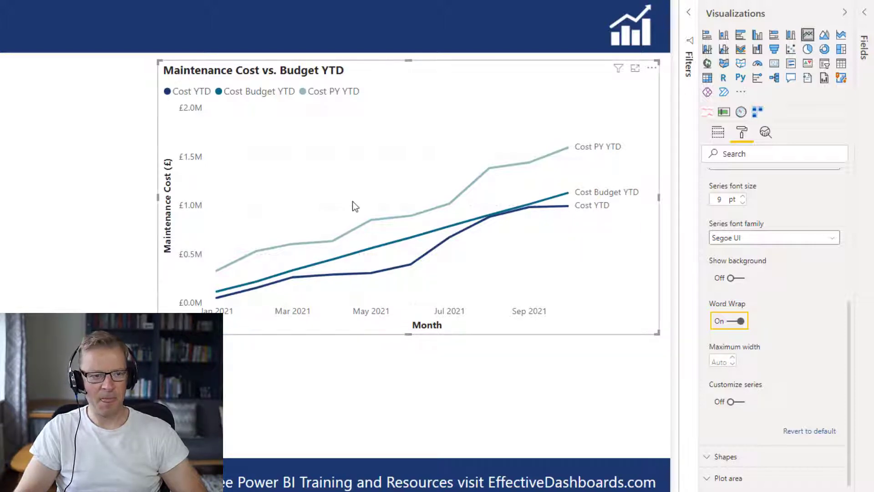
left_click_drag(157, 197, 518, 226)
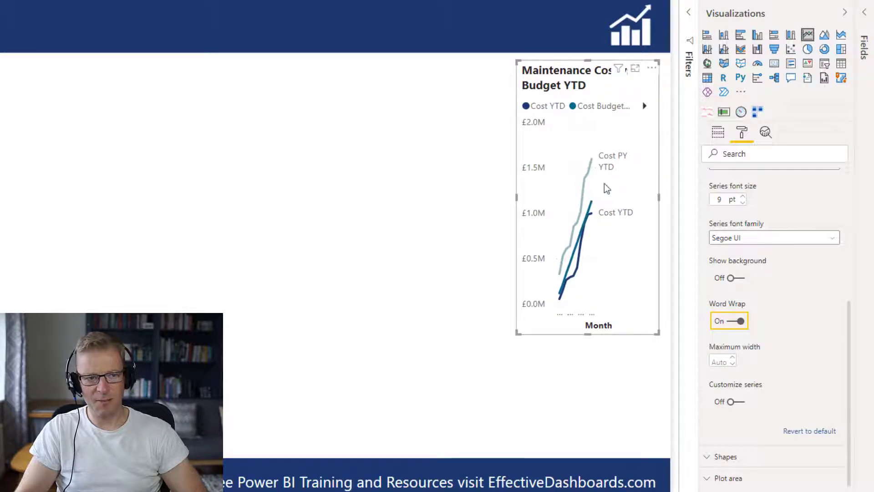
left_click_drag(516, 197, 307, 225)
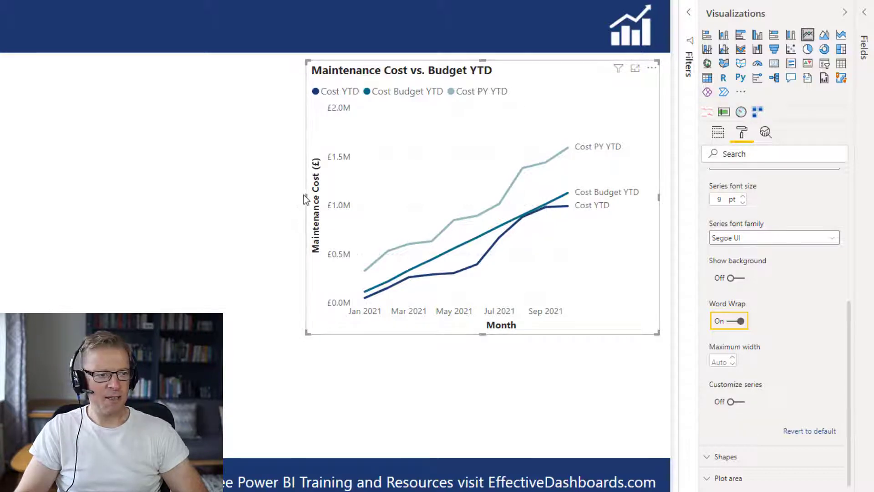
left_click_drag(306, 197, 188, 205)
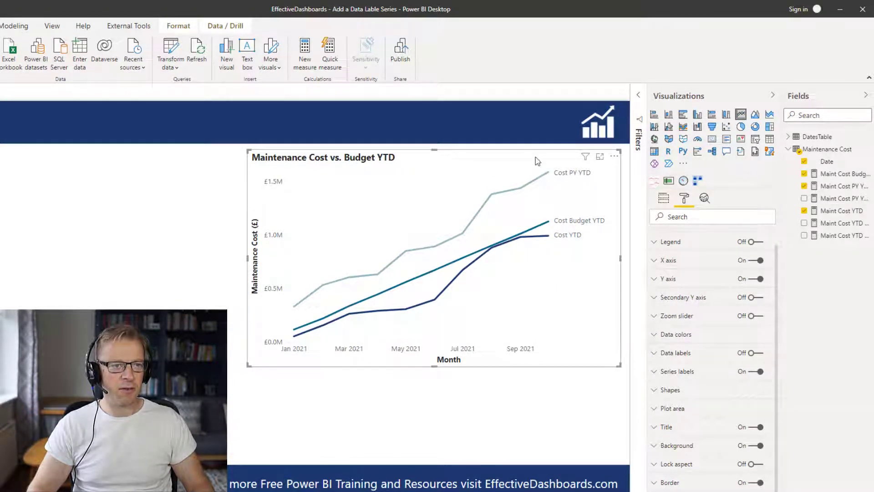
Recolor the Cost Budget YTD and Cost PY YTD lines in pale grey-green theme shades.
left_click(668, 337)
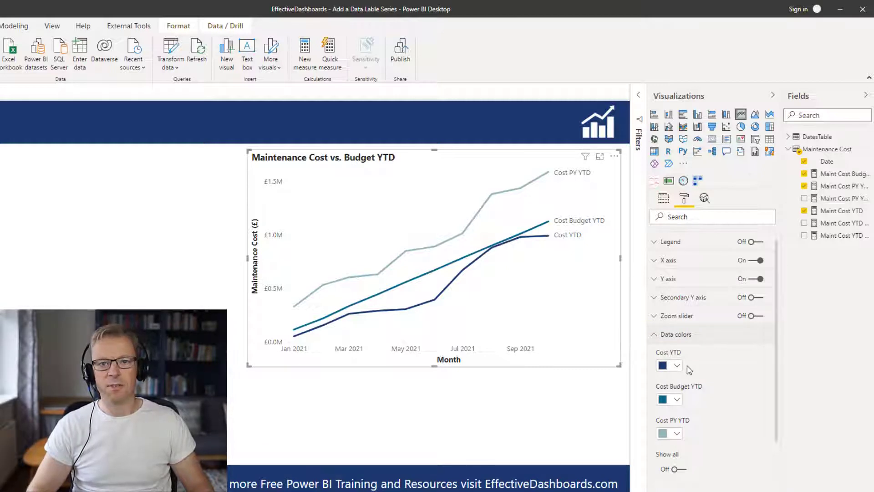
left_click(678, 401)
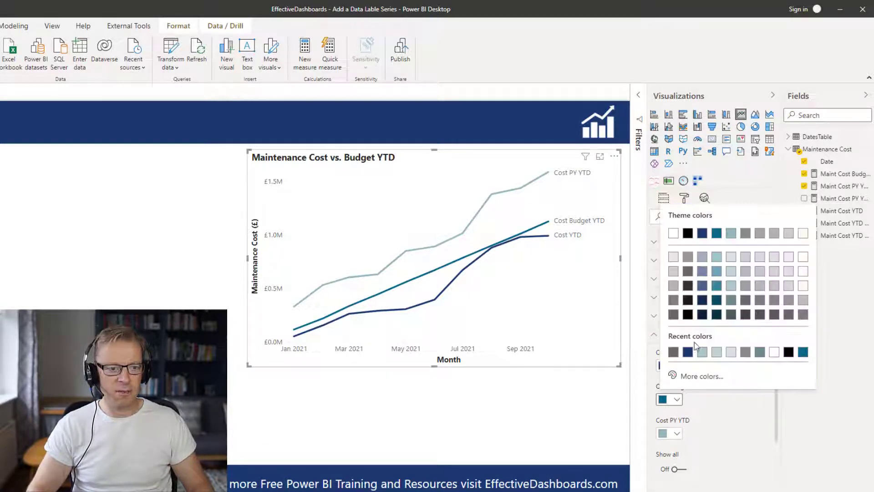
left_click(732, 285)
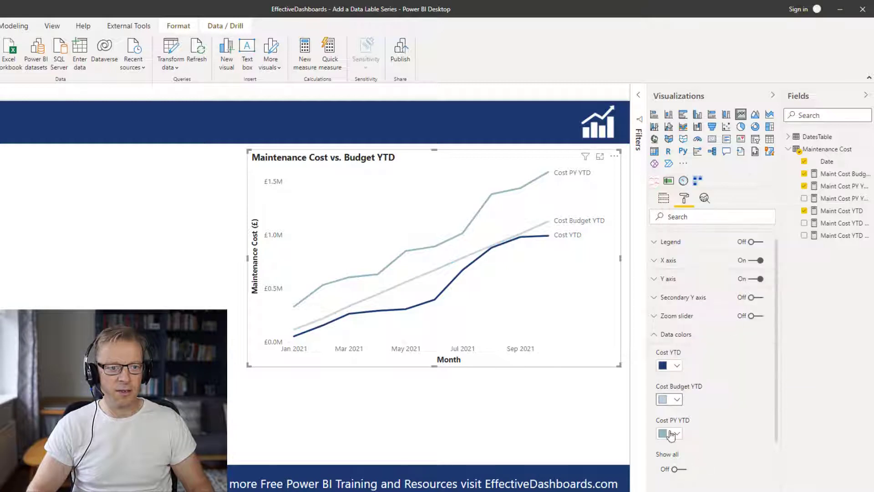
left_click(676, 433)
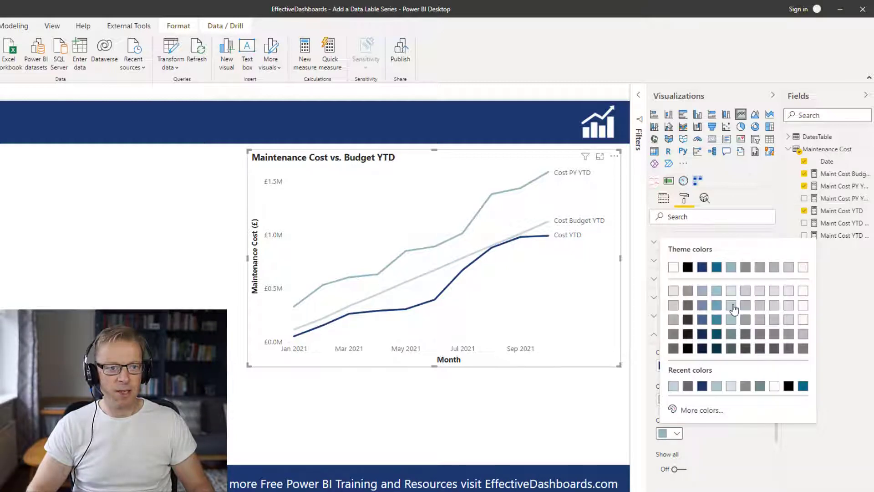
left_click(731, 306)
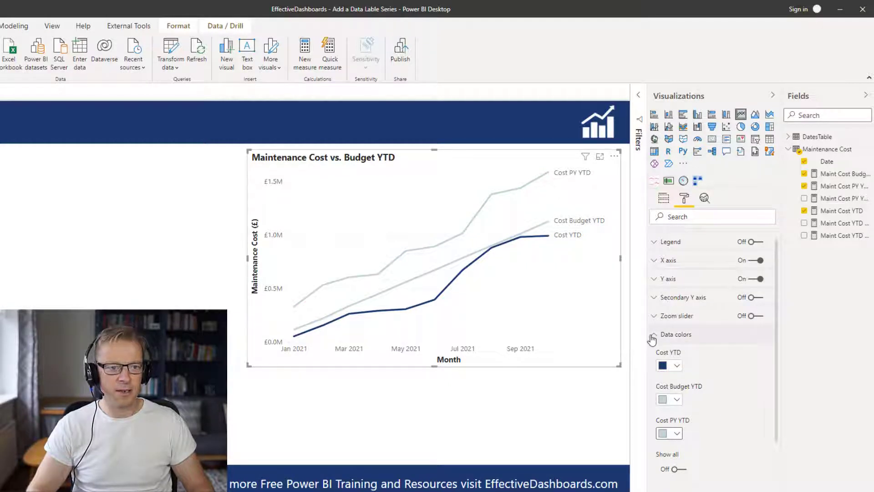
left_click(654, 337)
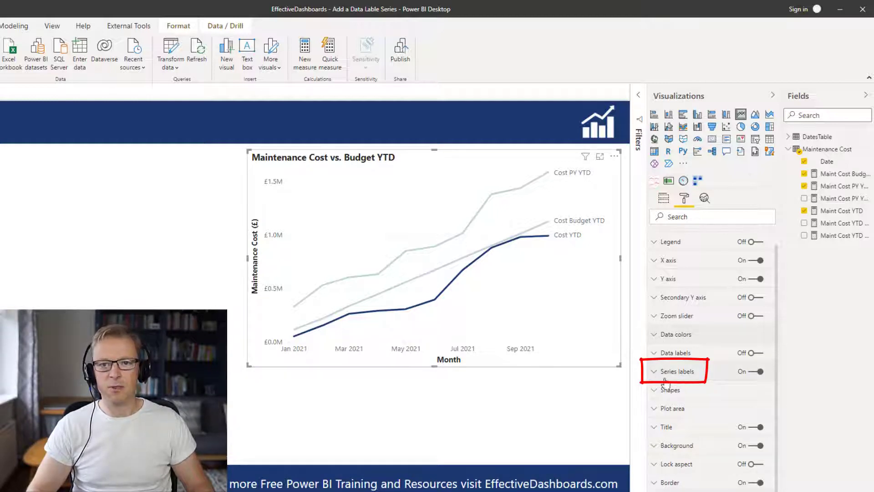
Enable per-series customization of the series labels and make the Cost YTD label the dark blue theme color.
left_click(654, 372)
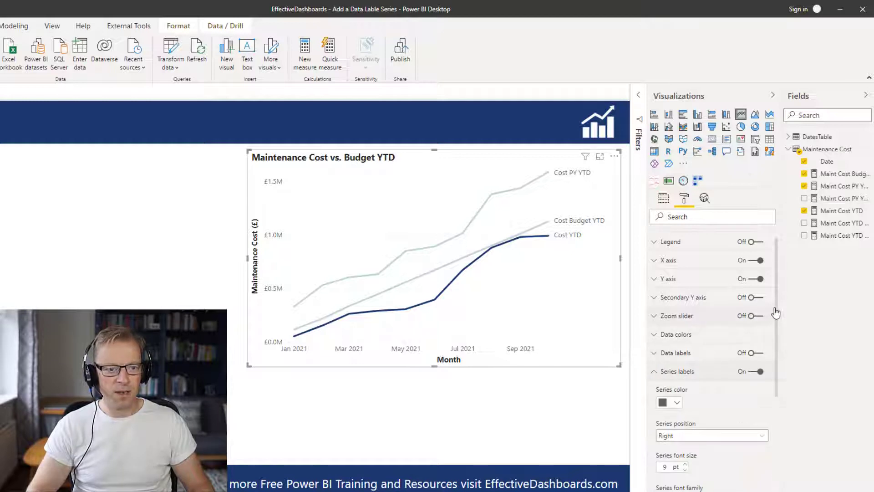
scroll(777, 324, "down", 2)
scroll(781, 356, "down", 2)
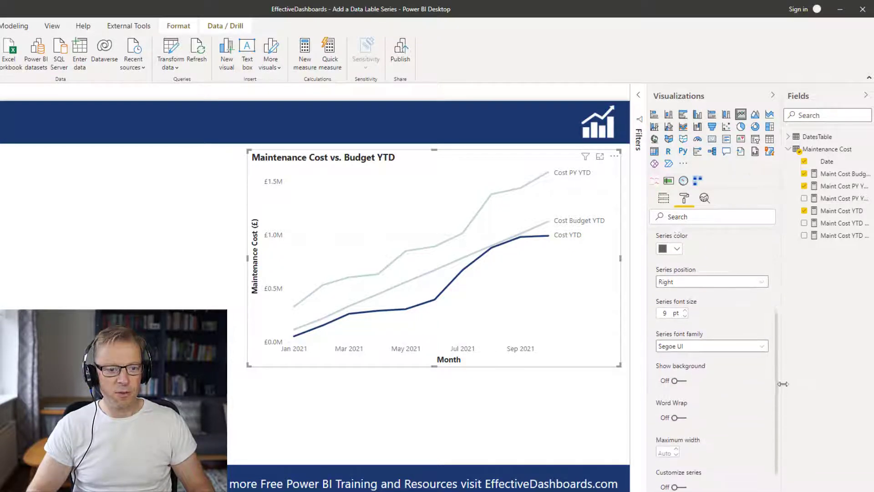
left_click(680, 468)
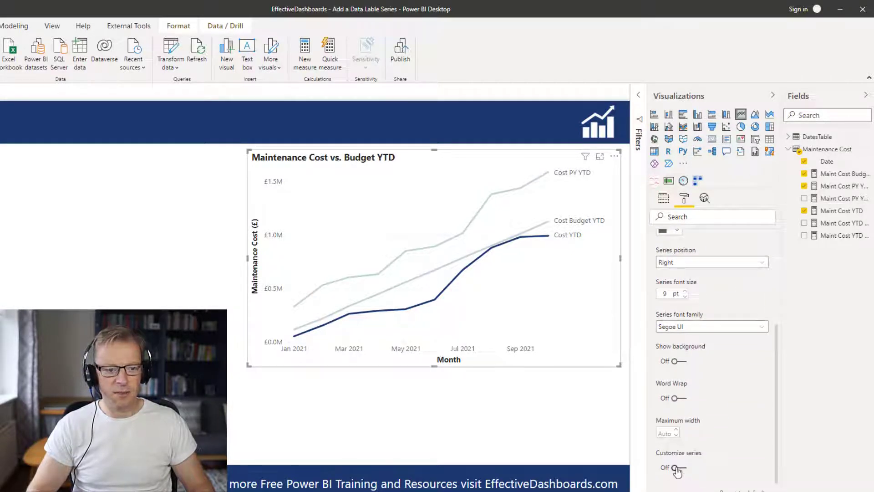
scroll(777, 367, "down", 3)
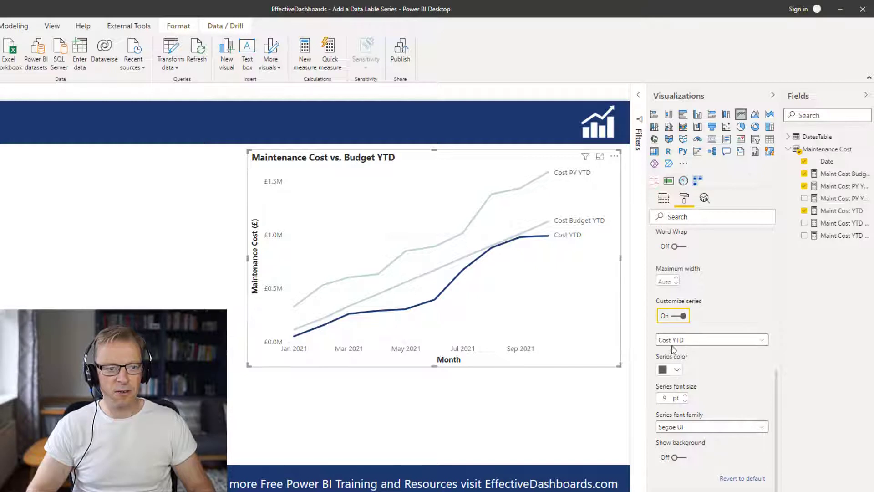
left_click(671, 370)
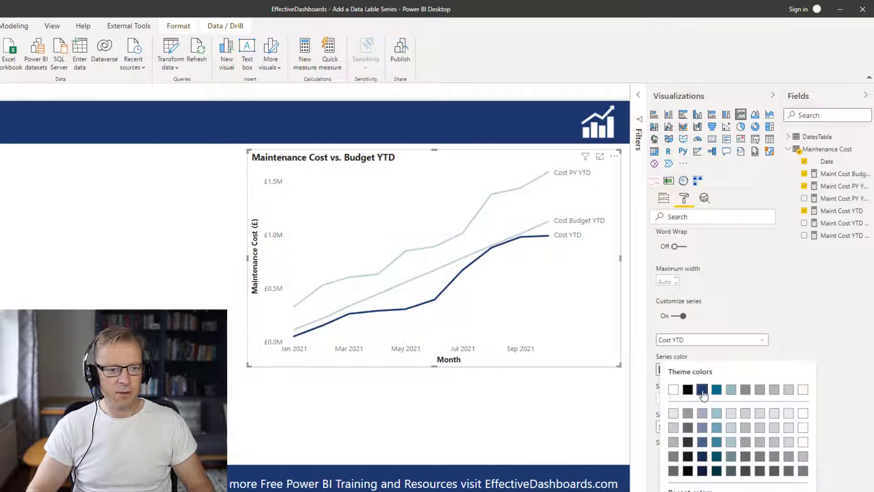
left_click(703, 392)
Set the Cost Budget YTD series label to the pale grey-green theme shade.
left_click(728, 341)
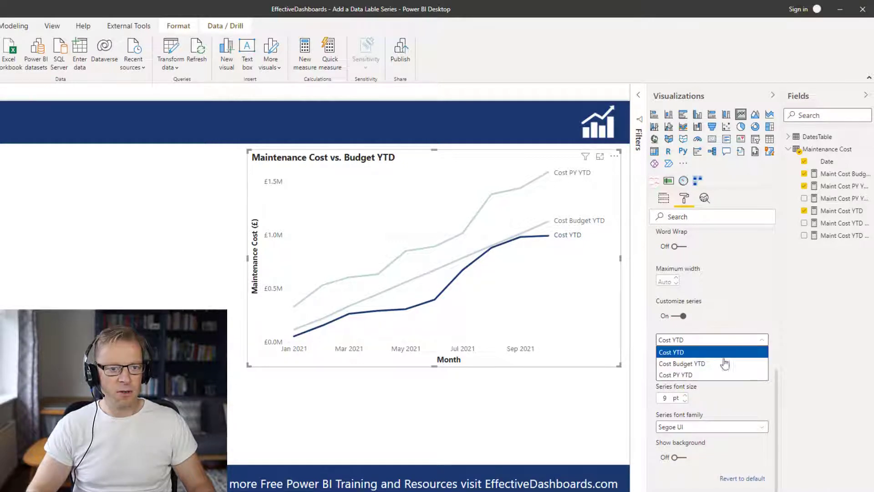
left_click(708, 364)
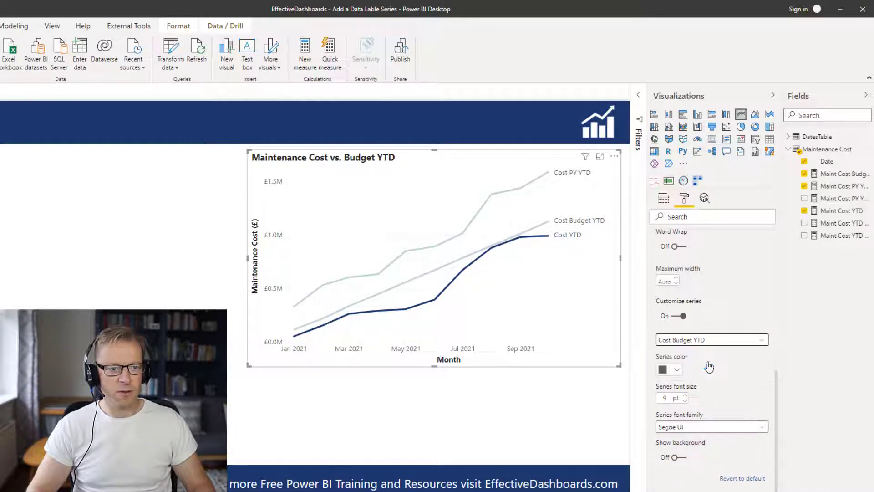
left_click(677, 370)
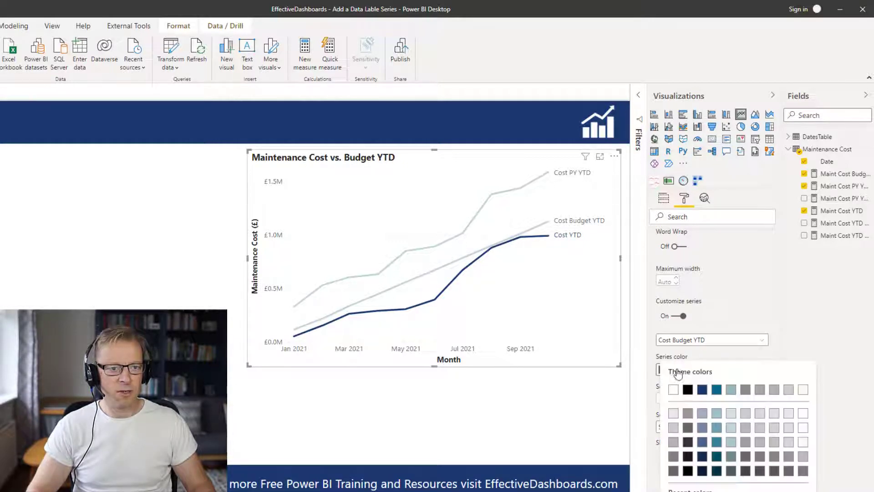
left_click(731, 441)
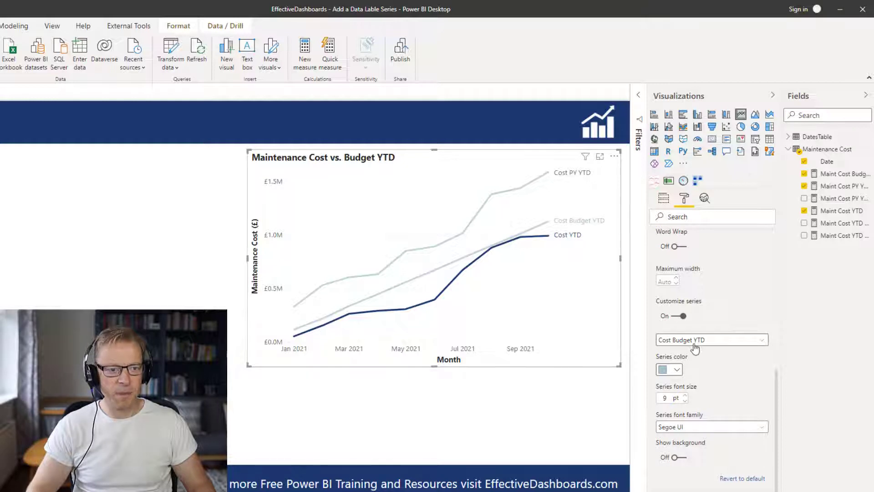
Set the Cost PY YTD series label to the pale grey-green theme shade.
left_click(695, 348)
left_click(692, 380)
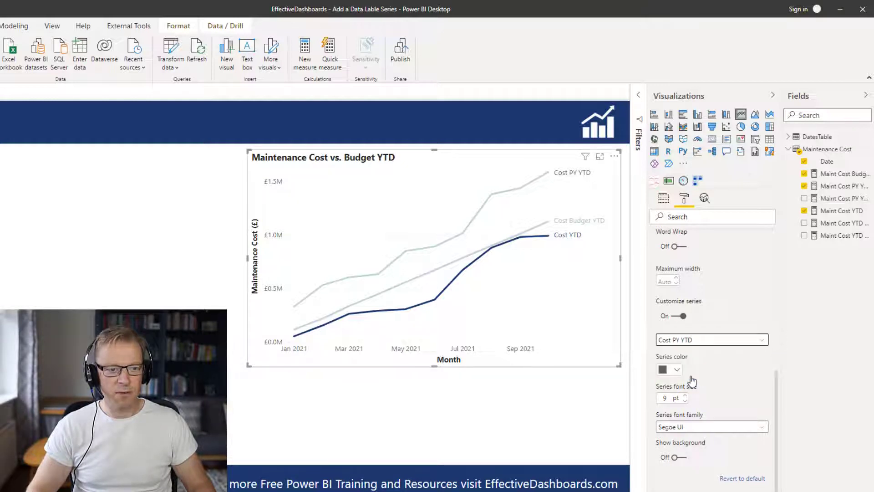
left_click(677, 370)
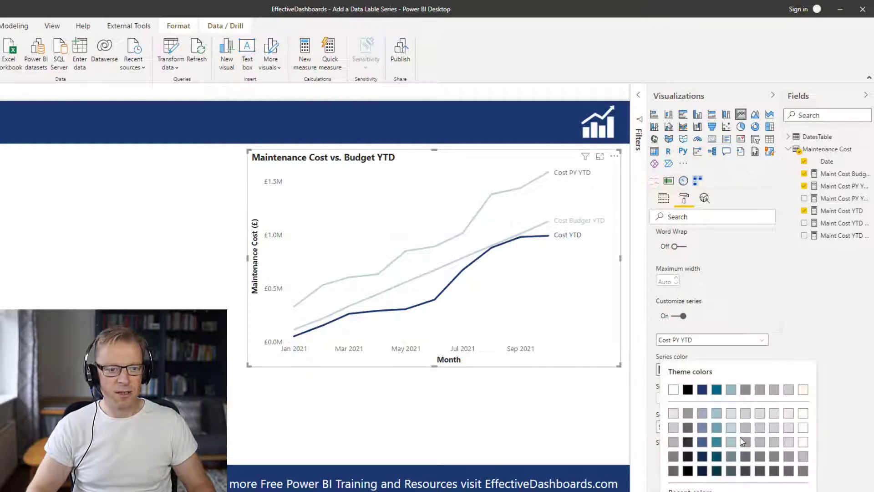
left_click(732, 443)
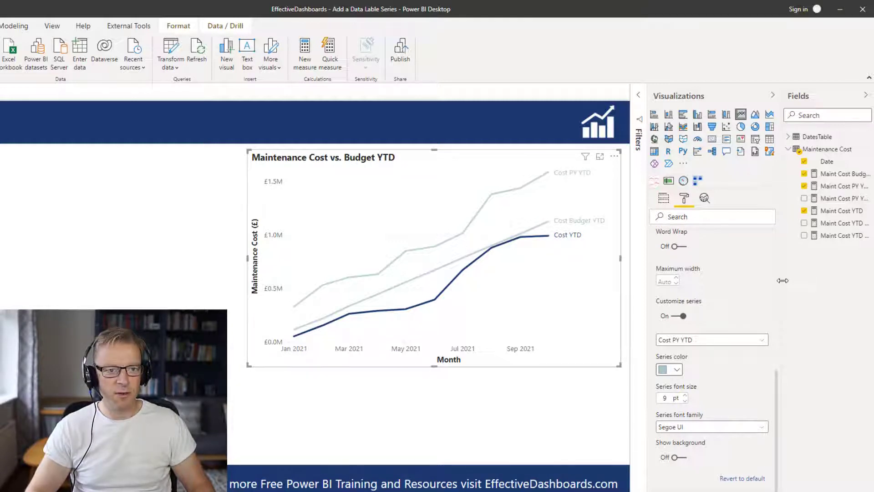
Widen the field list and examine the full DAX formula of the Maint Cost YTD Lastest Date Only measure.
left_click_drag(777, 286, 689, 291)
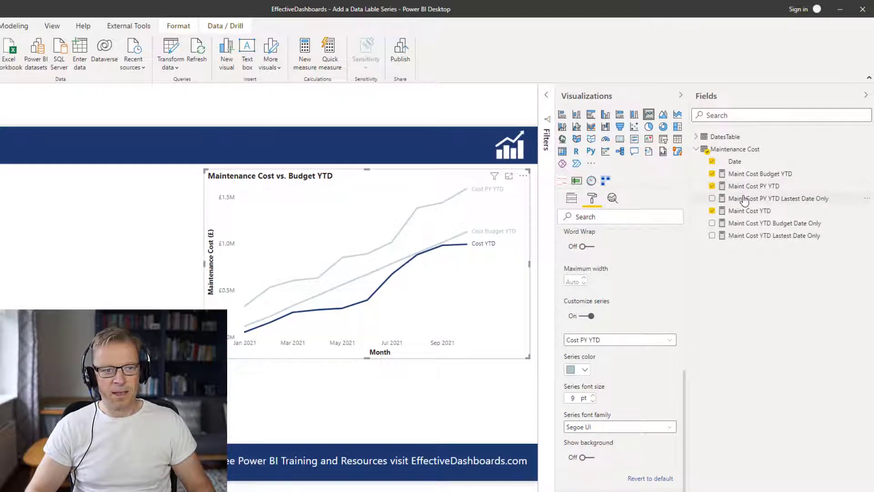
left_click(744, 199)
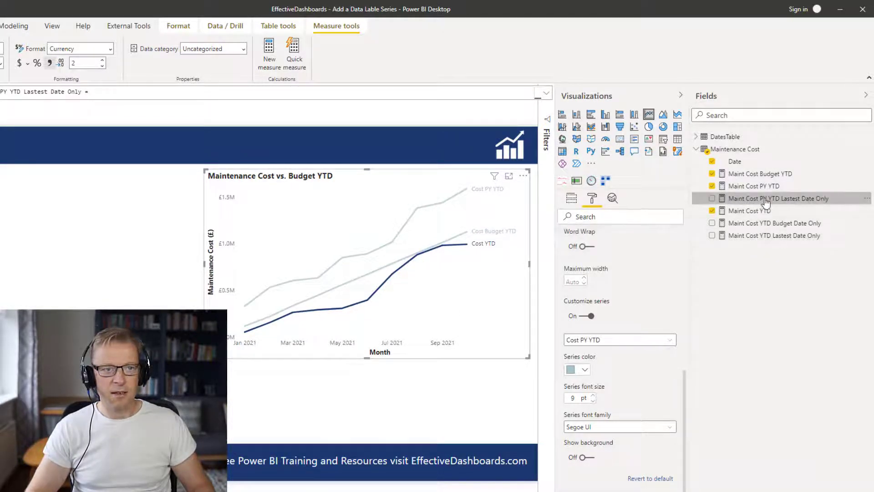
left_click(759, 237)
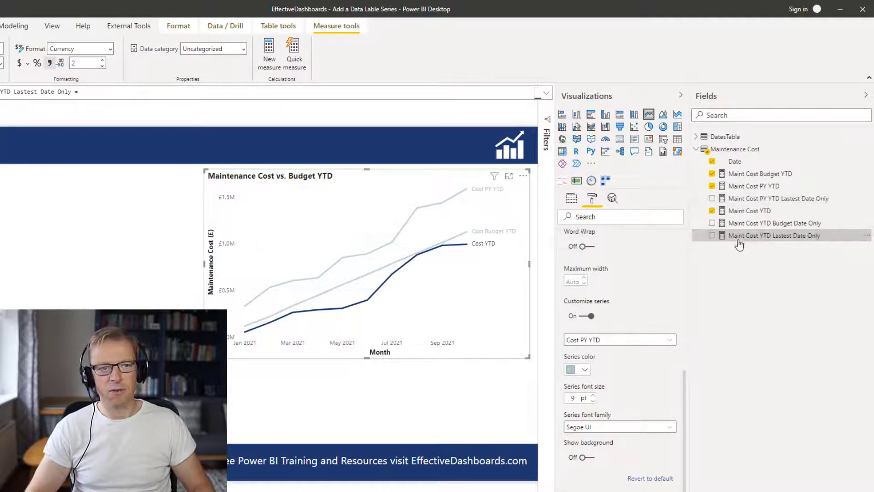
left_click(546, 92)
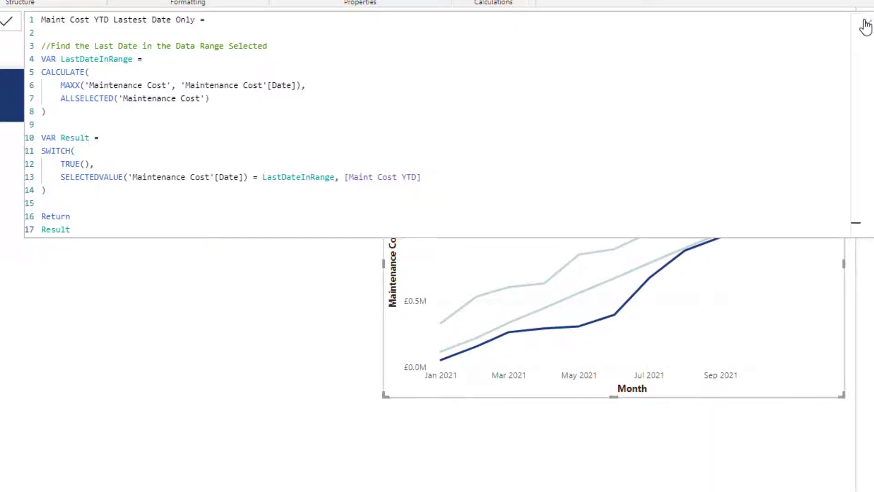
left_click(864, 24)
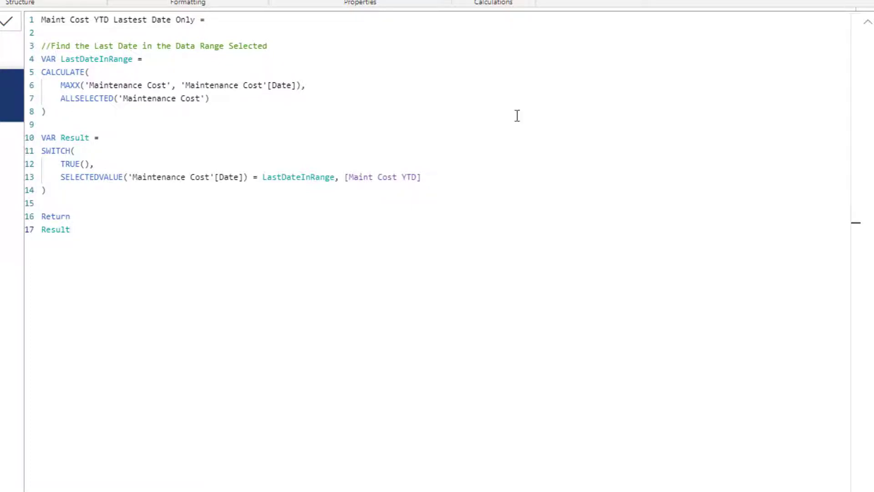
left_click(868, 25)
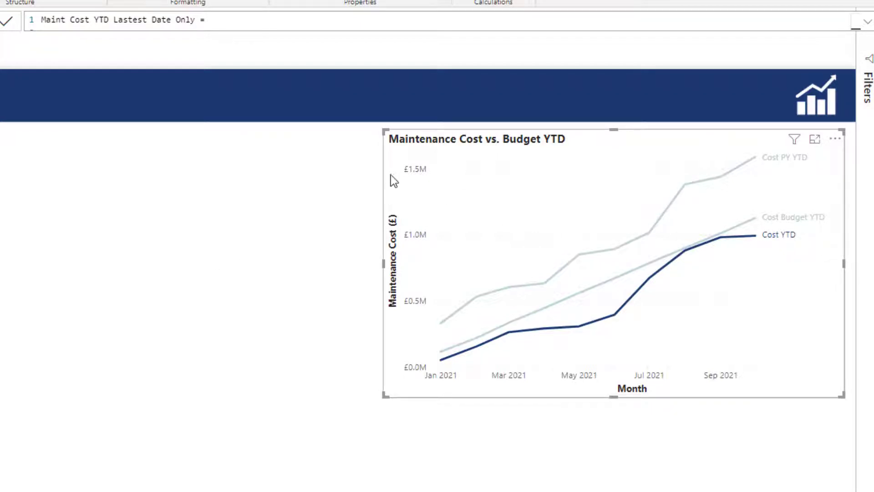
Deselect the line chart and add an empty matrix visual to the Maintenance Cost YTD - Before page.
left_click(318, 178)
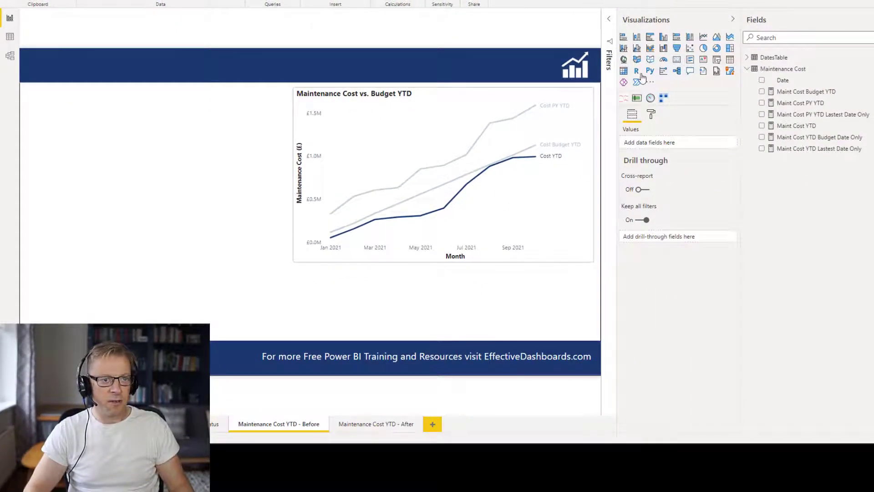
left_click(623, 71)
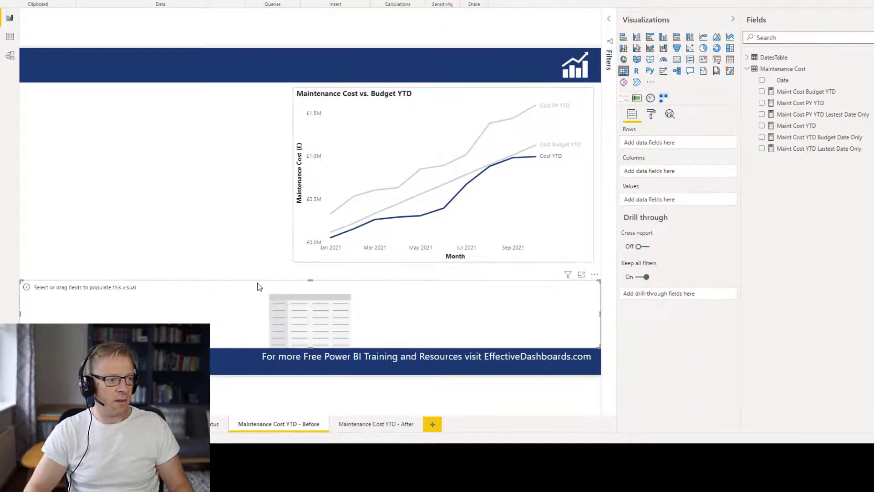
Move the empty matrix up beside the Maintenance Cost vs. Budget YTD line chart and resize it to fill the free space there.
left_click_drag(599, 278, 469, 84)
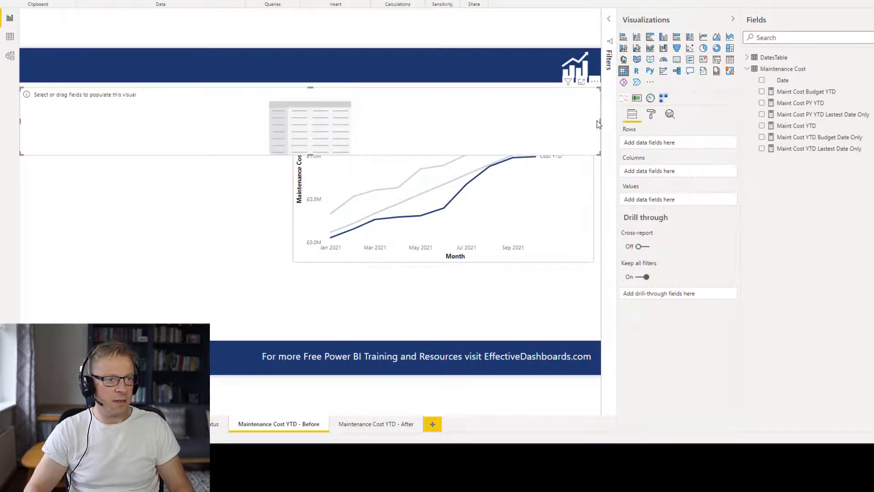
left_click_drag(600, 122, 283, 120)
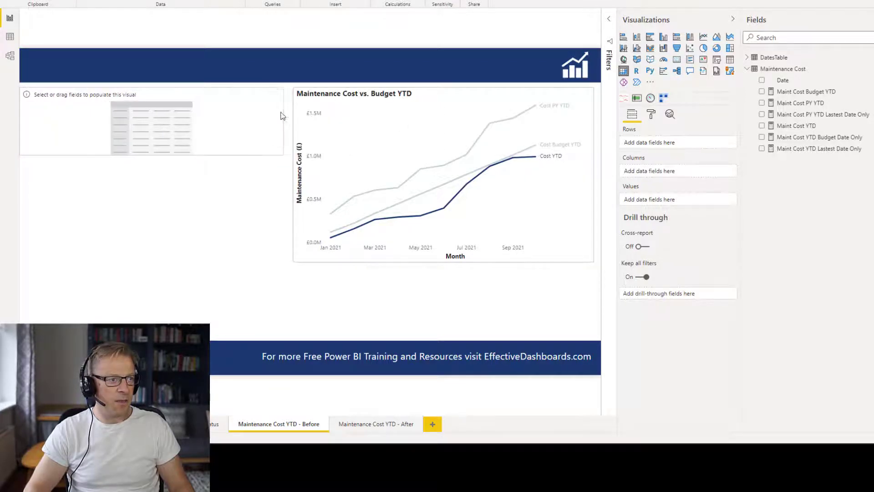
left_click_drag(152, 153, 156, 262)
Fill the matrix with Date as rows and Maint Cost YTD and Maint Cost YTD Lastest Date Only as values.
left_click_drag(800, 79, 136, 139)
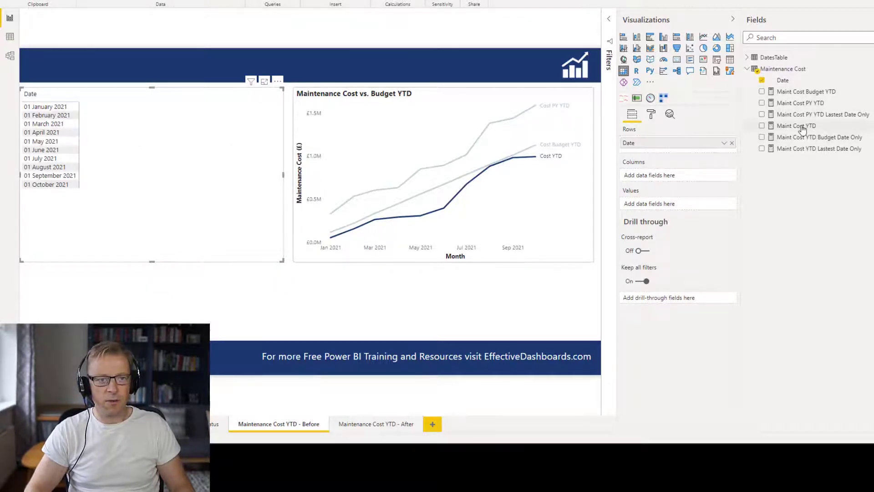
left_click_drag(802, 129, 170, 139)
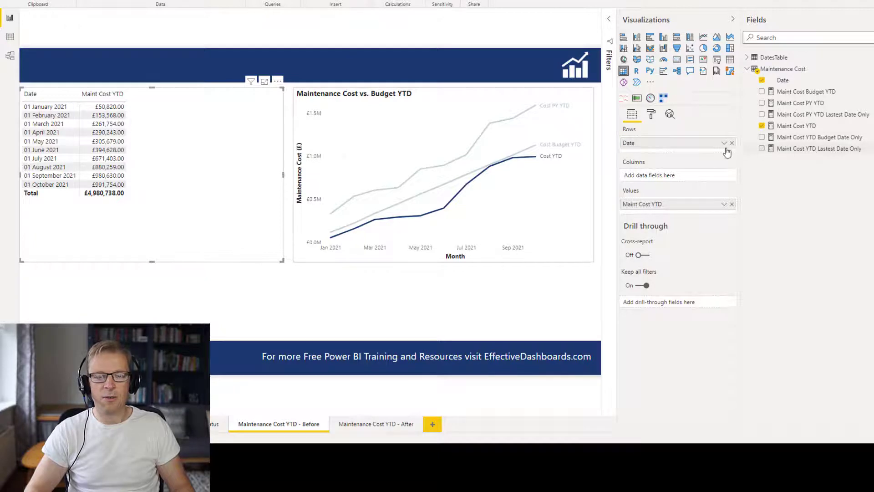
left_click_drag(793, 155, 182, 139)
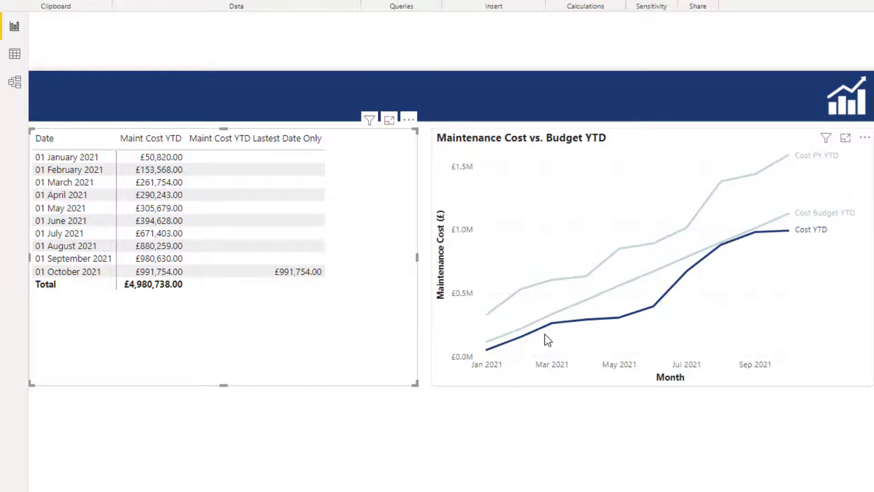
Review the Maint Cost YTD Lastest Date Only formula against the matrix, and remove the matrix from the page.
mouse_move(17, 260)
left_mouse_down()
mouse_move(327, 281)
mouse_move(342, 261)
mouse_move(19, 261)
left_mouse_up()
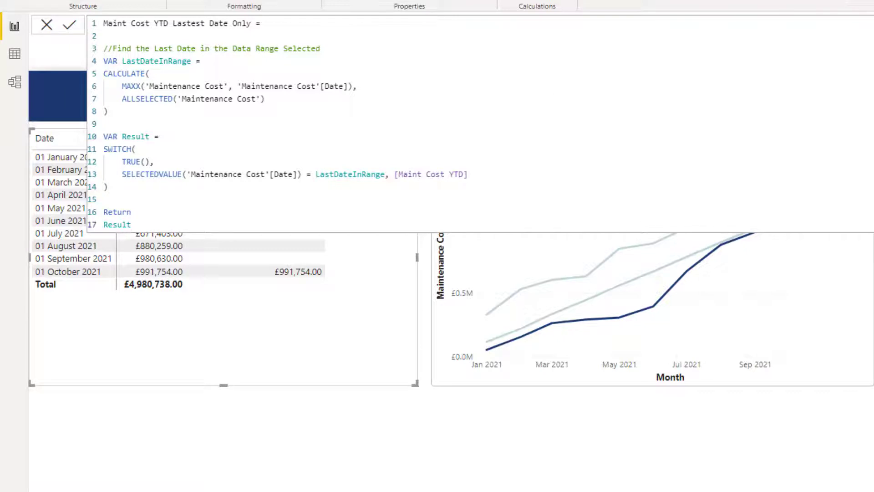
key("Return")
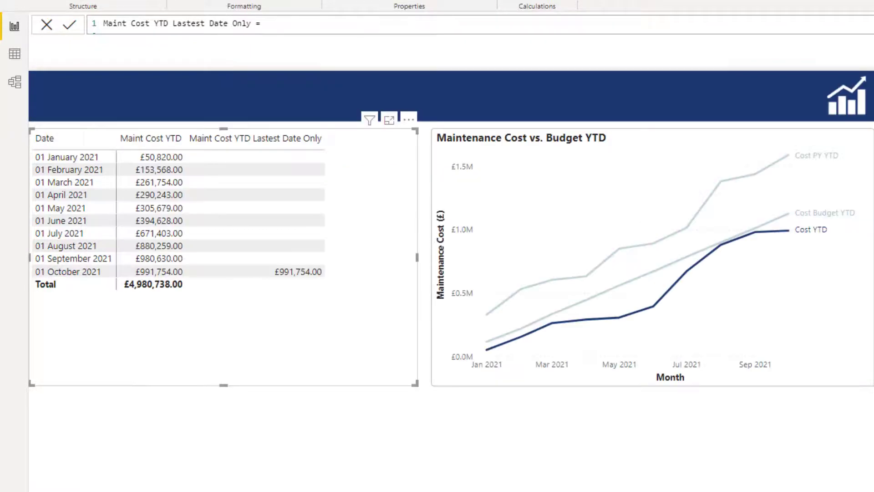
left_click(409, 121)
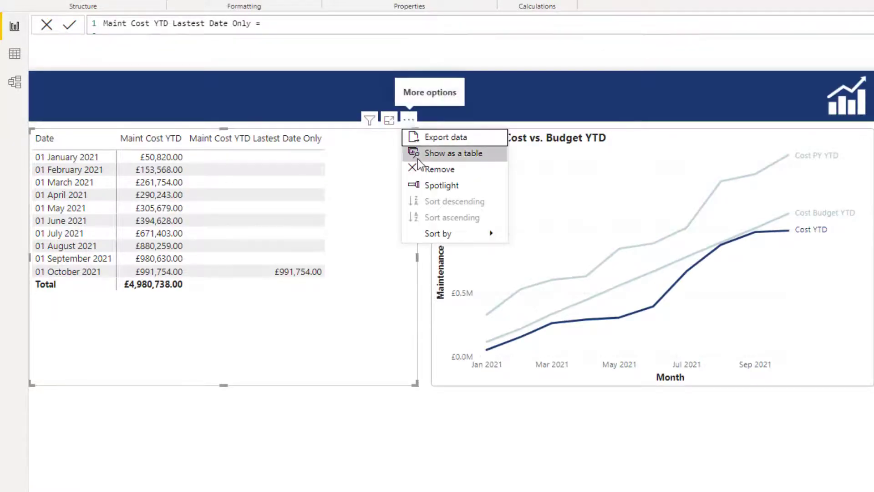
left_click(420, 170)
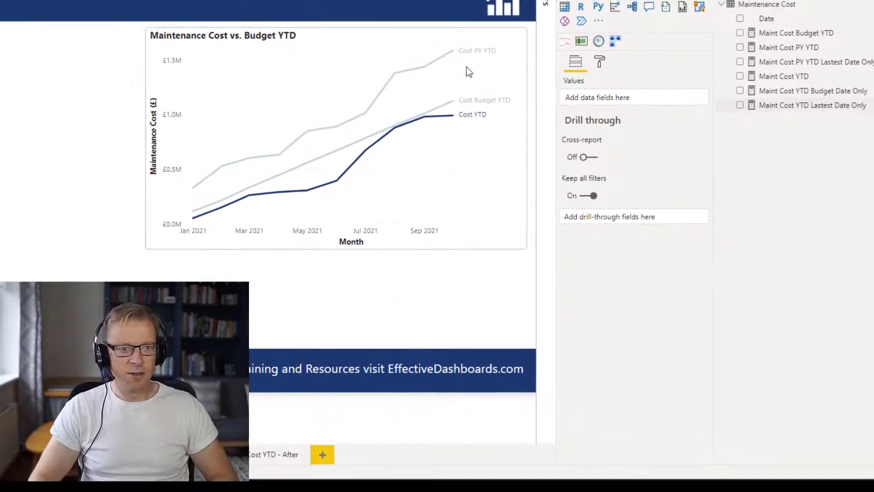
Add Maint Cost YTD Lastest Date Only, Maint Cost YTD Budget Date Only and Maint Cost PY YTD Lastest Date Only to the line chart's values.
left_click(657, 112)
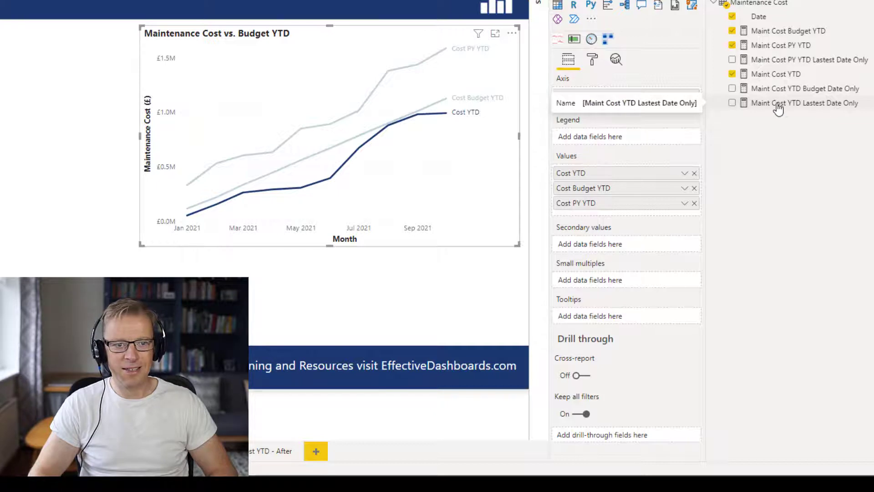
left_click_drag(779, 108, 646, 218)
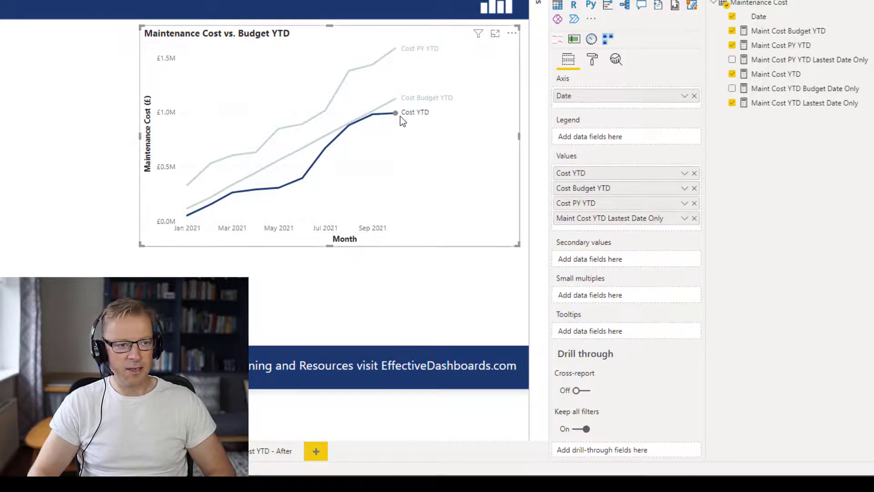
left_click(592, 60)
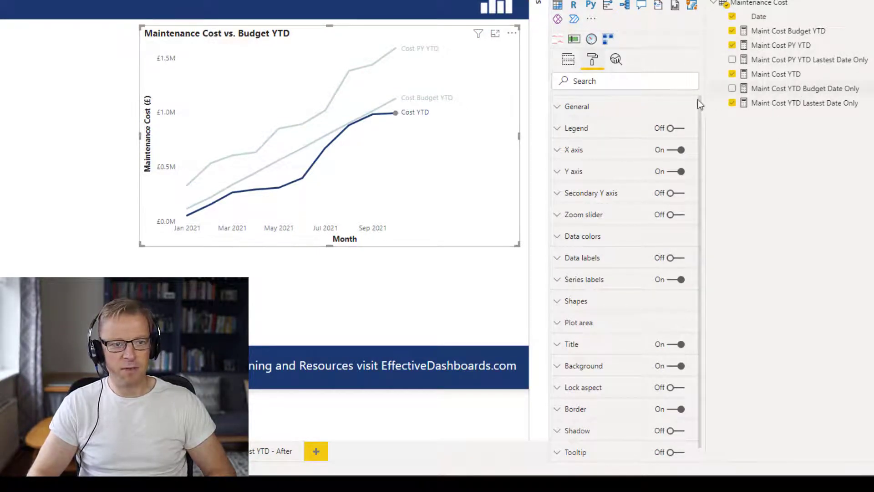
left_click(569, 61)
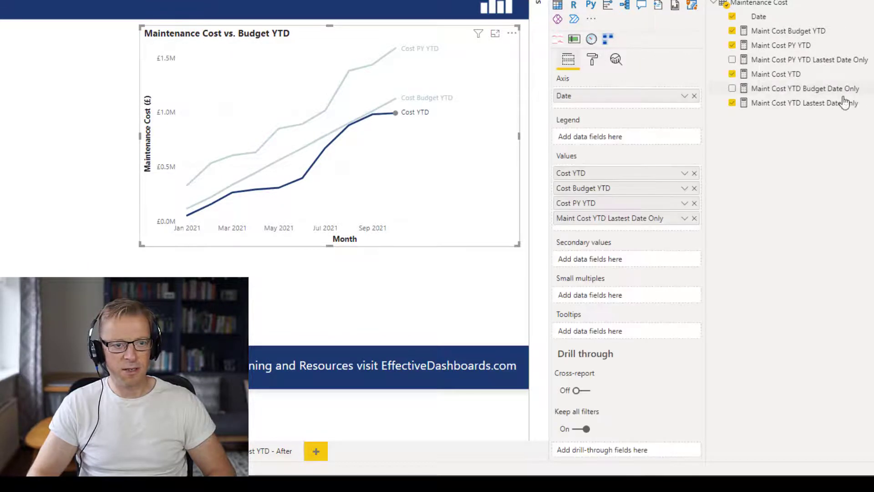
left_click_drag(789, 93, 650, 223)
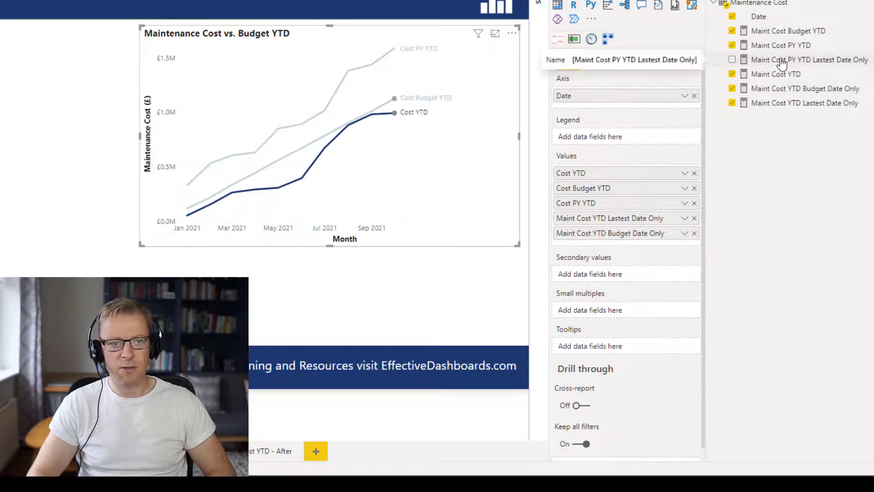
left_click_drag(775, 61, 643, 241)
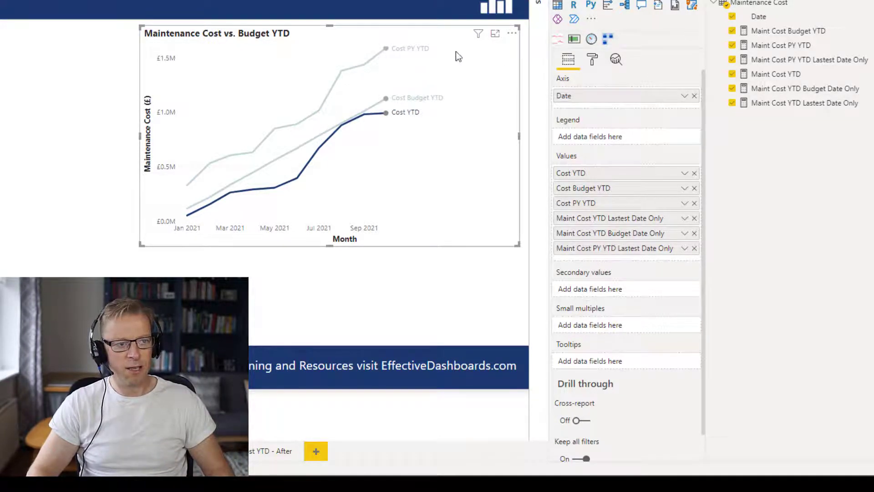
Set the data color of the Maint Cost YTD Lastest Date Only series to the dark blue theme color.
left_click(596, 61)
left_click(559, 223)
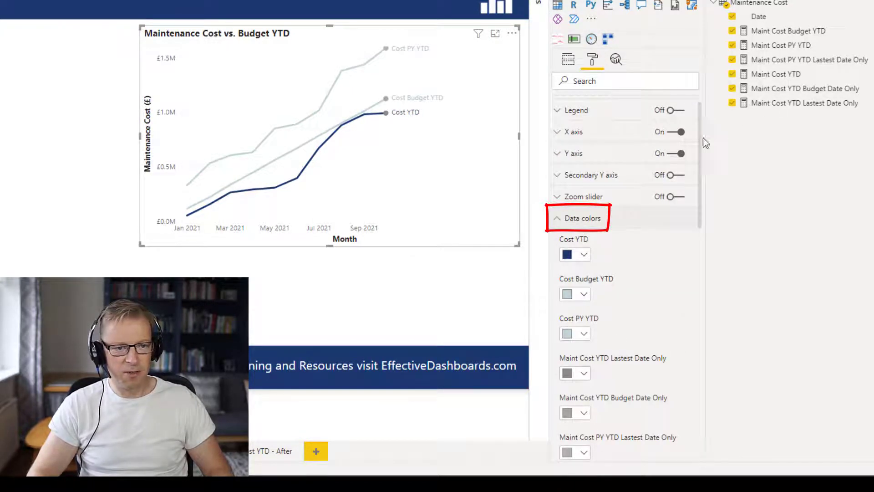
left_click_drag(700, 142, 695, 184)
scroll(584, 188, "down", 2)
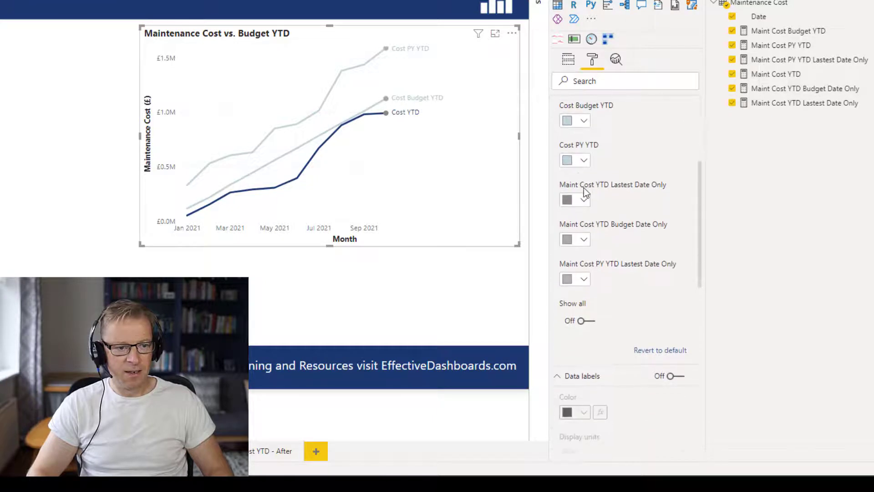
left_click(583, 201)
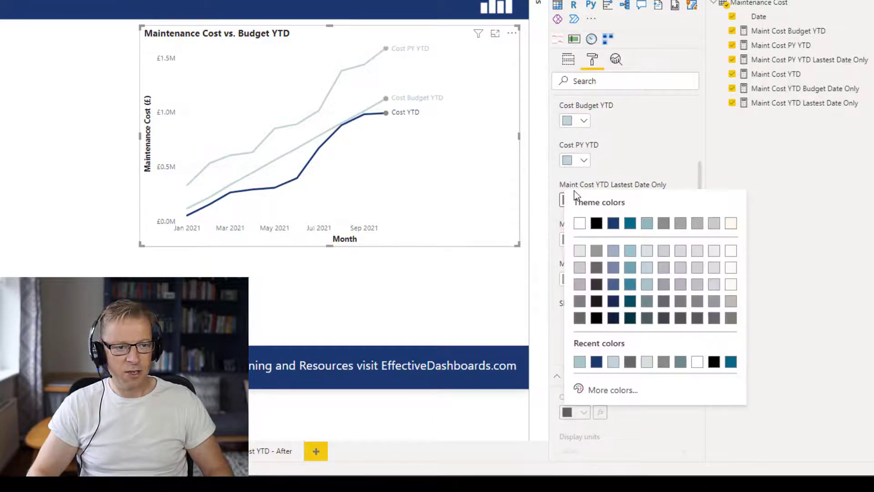
left_click(613, 224)
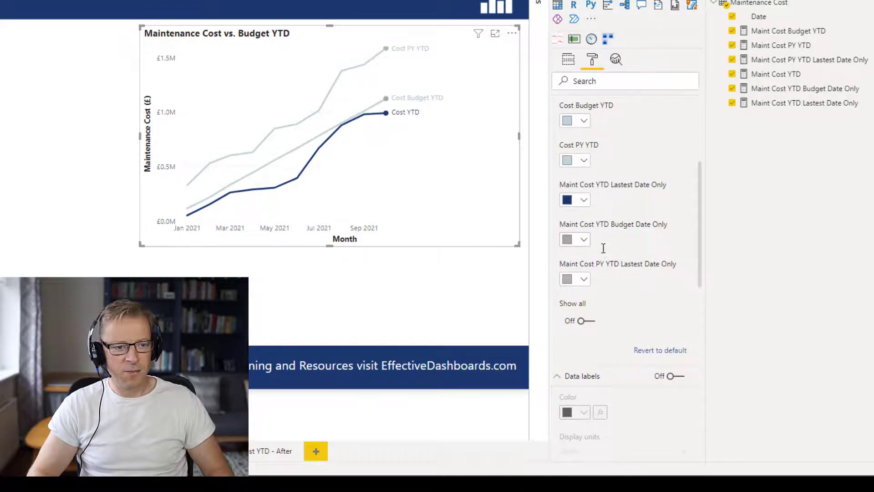
Set the data colors of the Maint Cost YTD Budget Date Only and Maint Cost PY YTD Lastest Date Only series to pale grey-green.
left_click(584, 240)
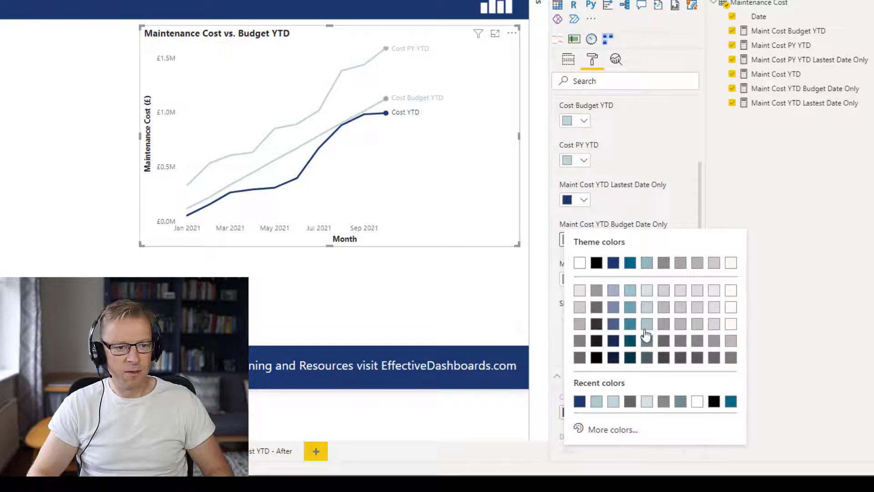
left_click(610, 324)
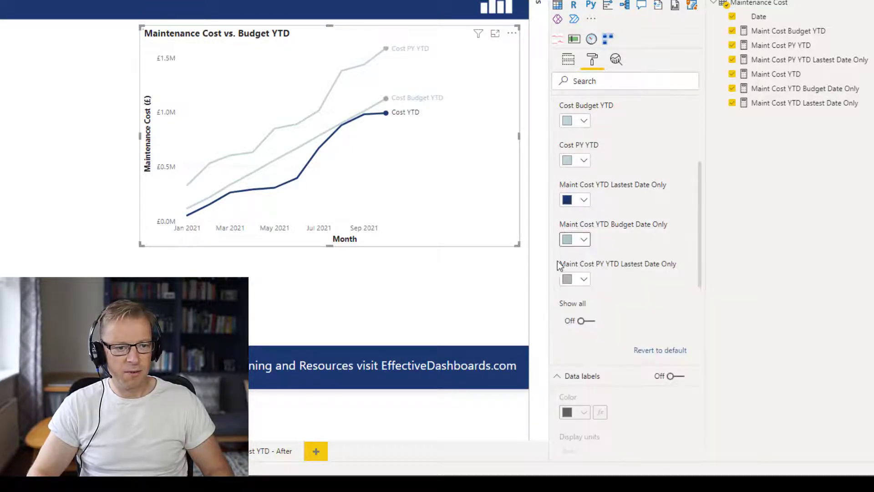
left_click(581, 280)
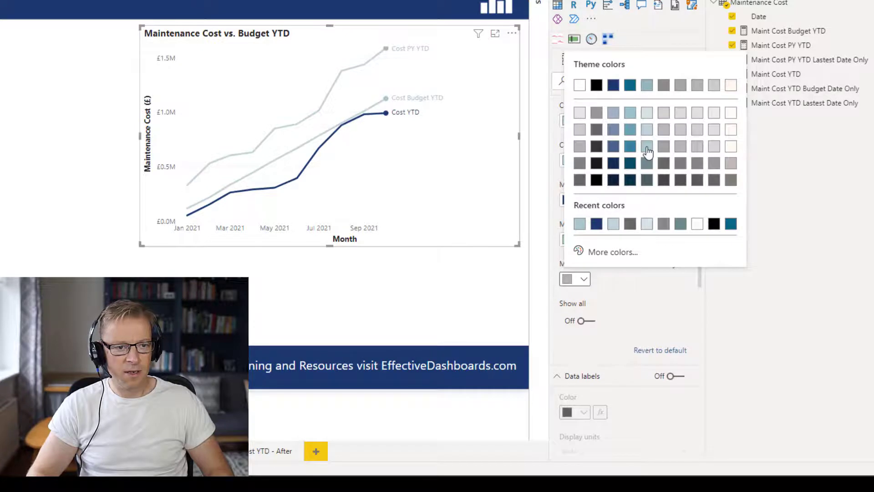
left_click(580, 224)
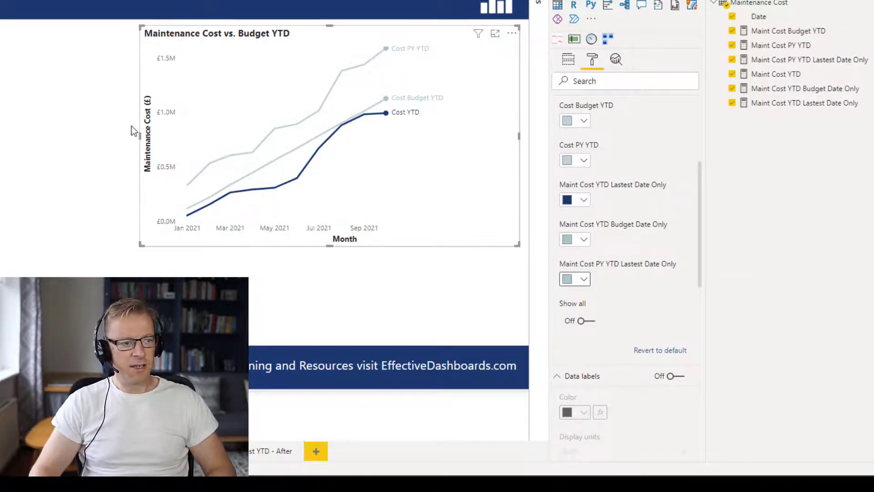
Widen the line chart by extending its left edge outward, and turn on its data labels.
left_click_drag(138, 135, 98, 152)
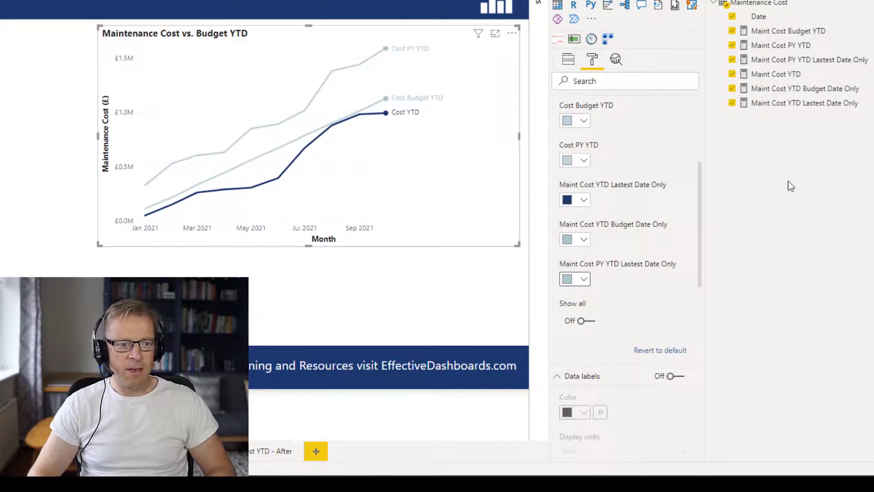
scroll(626, 201, "up", 5)
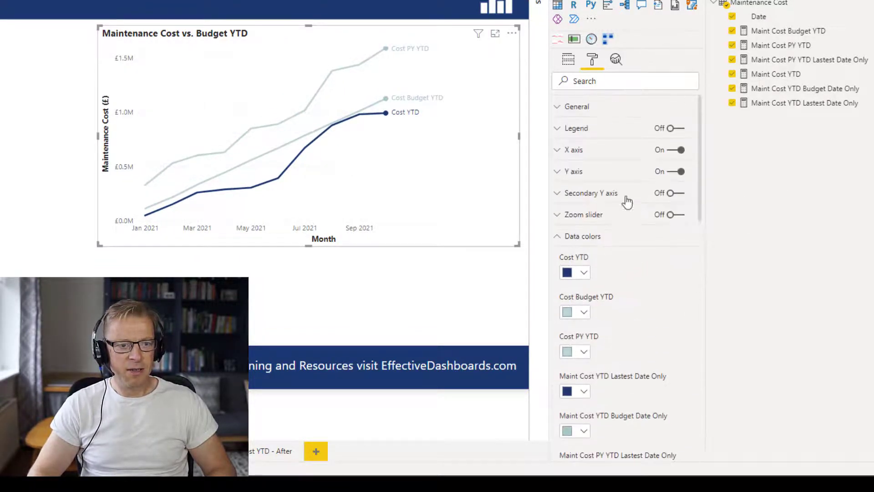
left_click(564, 238)
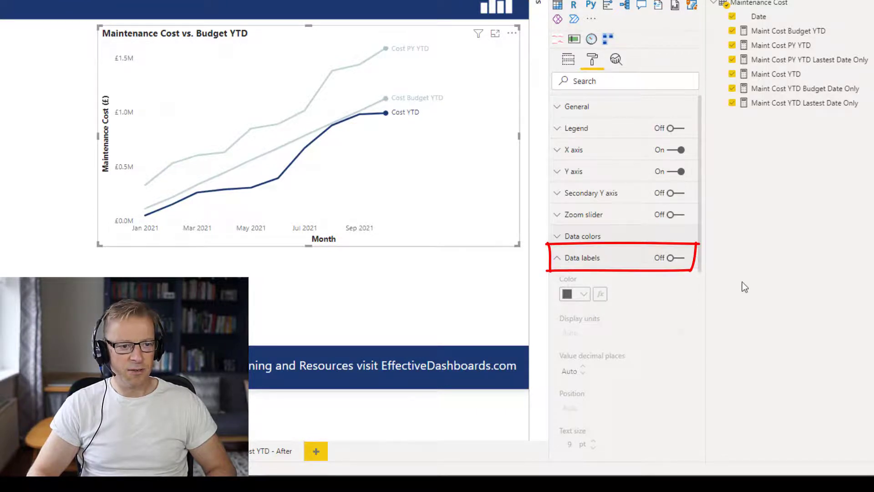
left_click(678, 259)
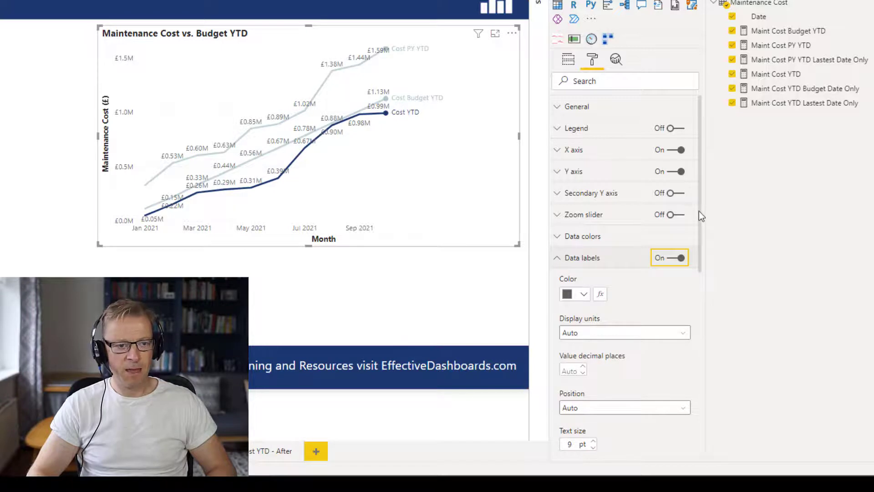
Enable per-series customization of the data labels and hide the labels of the Cost YTD series.
left_click_drag(698, 214, 715, 362)
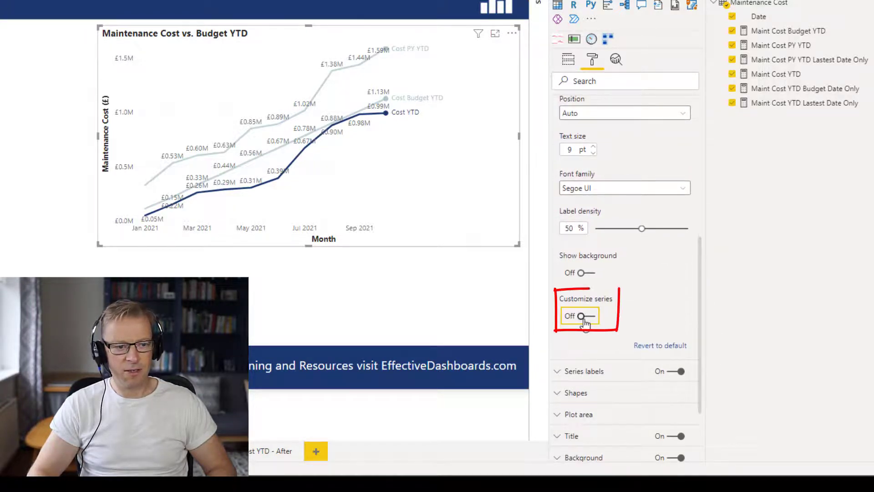
left_click(584, 316)
left_click_drag(700, 300, 699, 360)
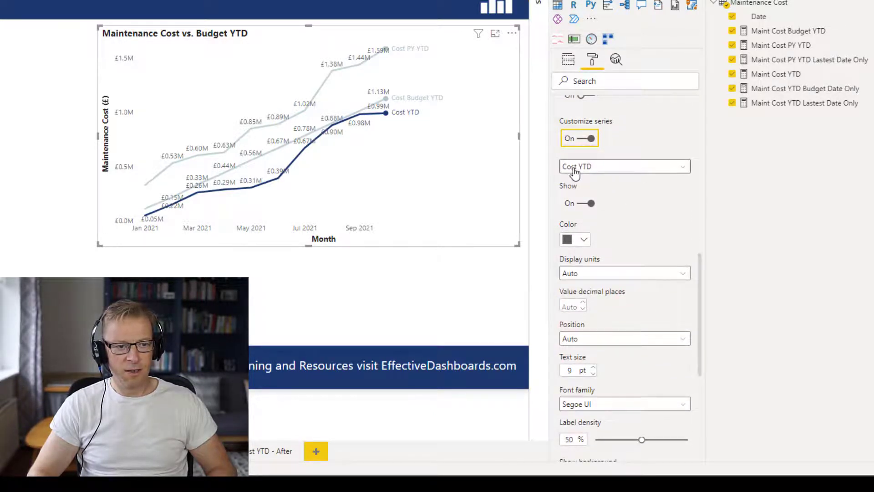
left_click(590, 205)
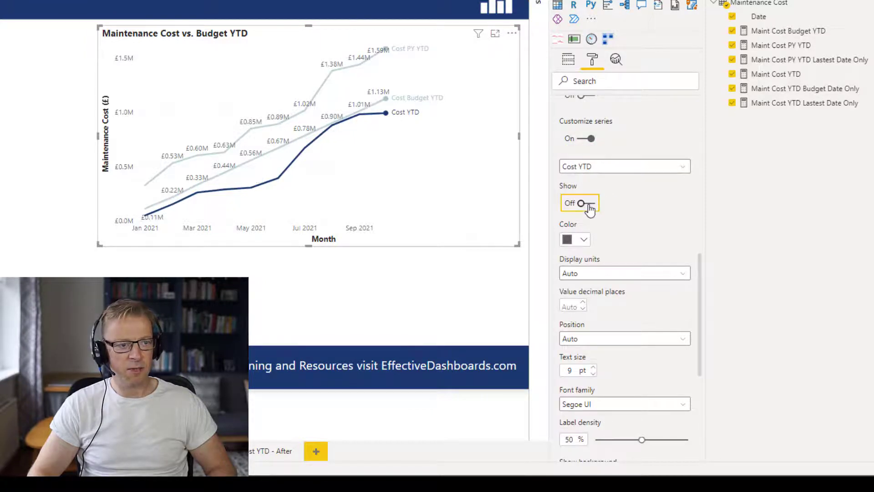
Hide the data labels of the Cost Budget YTD and Cost PY YTD series.
left_click(653, 168)
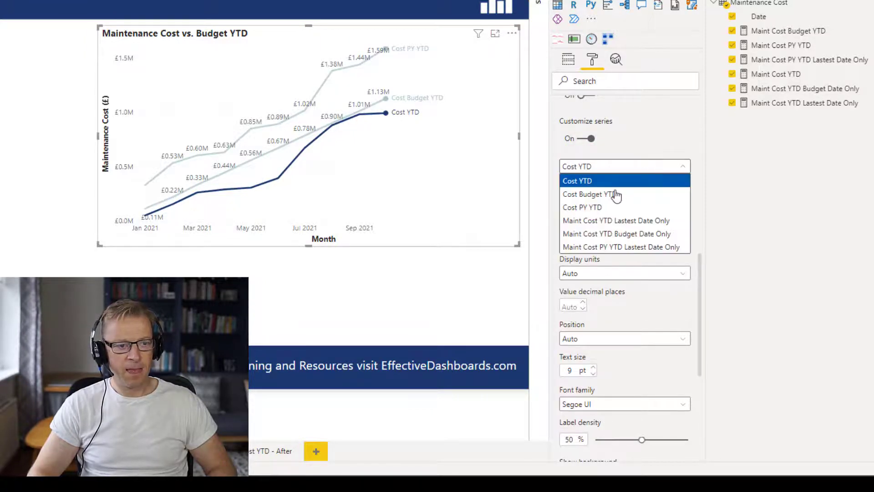
left_click(596, 196)
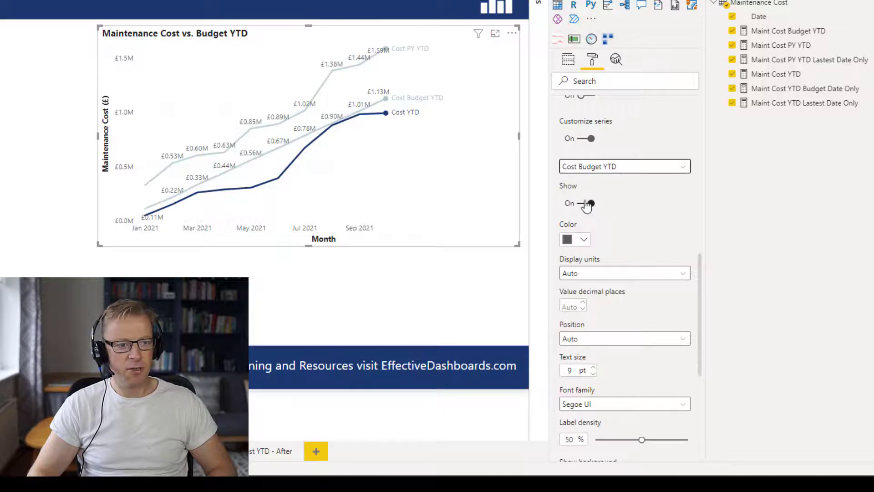
left_click(590, 204)
left_click(611, 166)
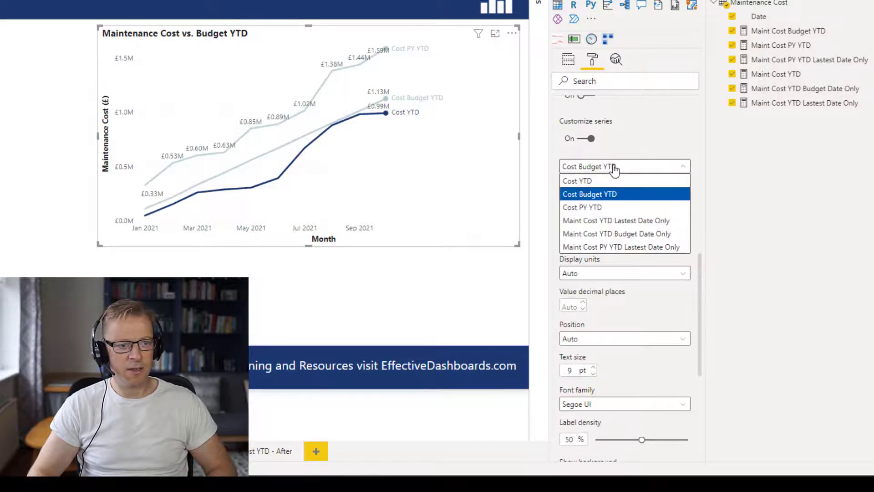
left_click(596, 208)
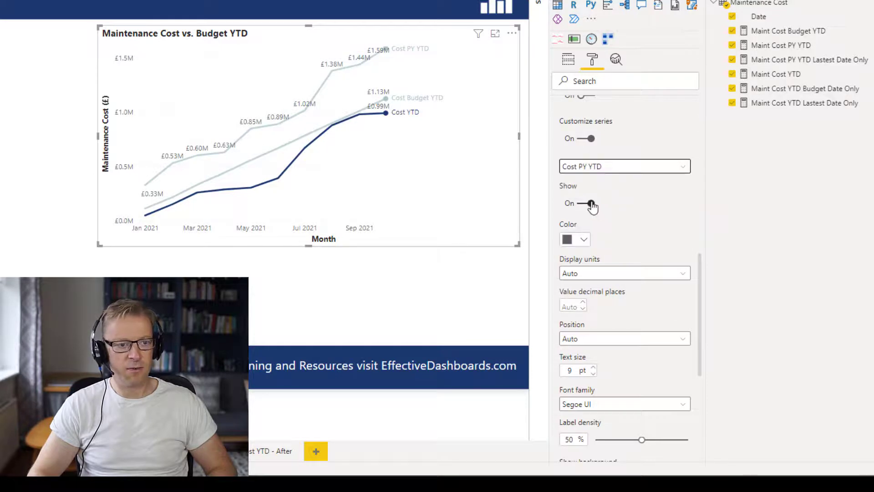
left_click(589, 204)
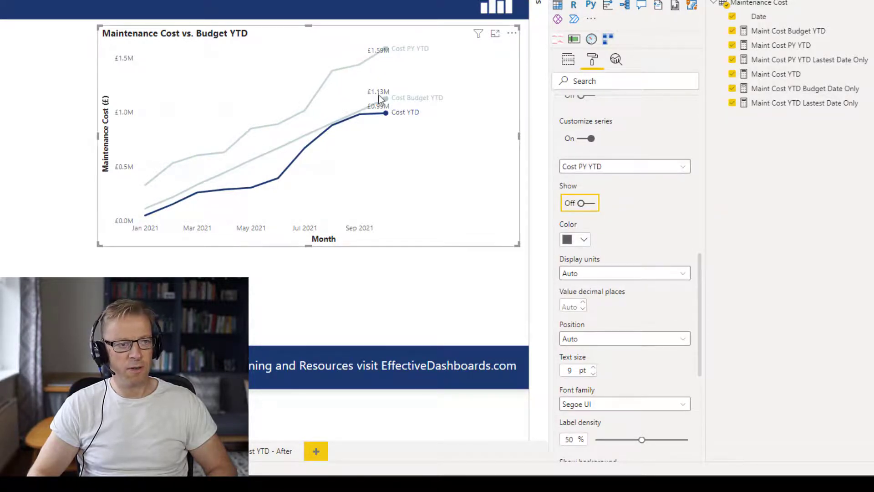
Set the data label of the Maint Cost YTD Lastest Date Only series to dark blue and its position to Under.
left_click(635, 170)
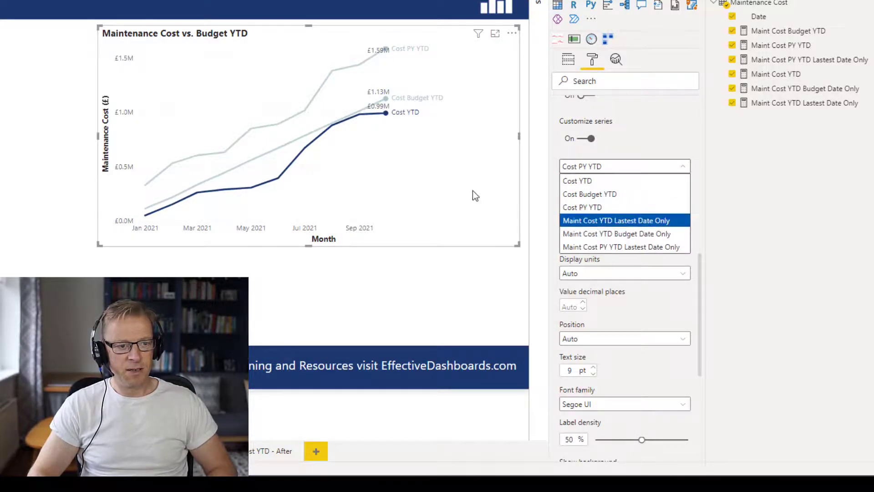
left_click(605, 223)
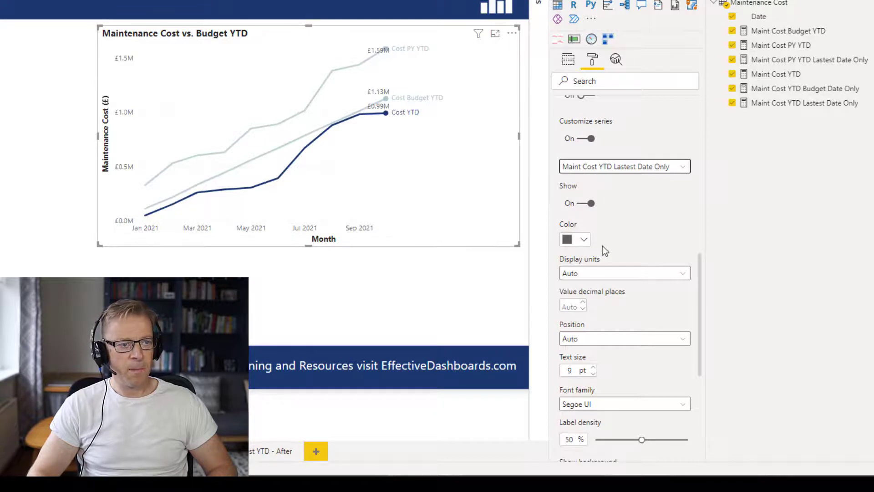
left_click(584, 240)
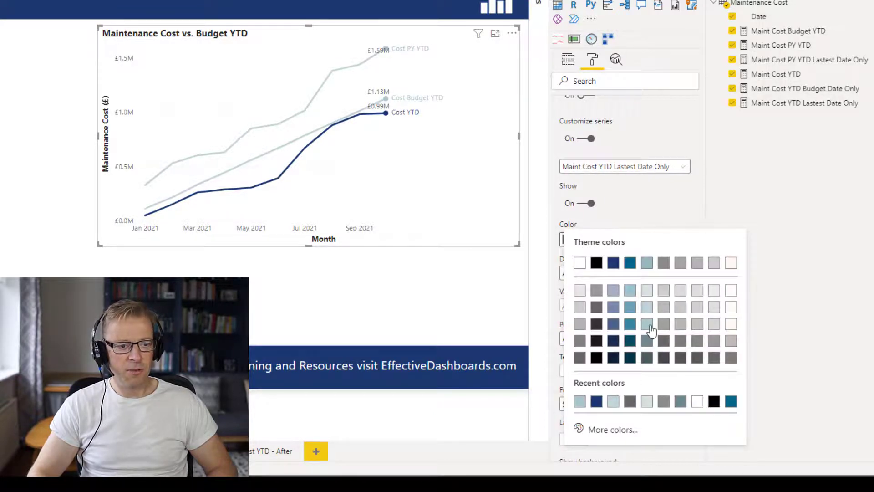
left_click(597, 402)
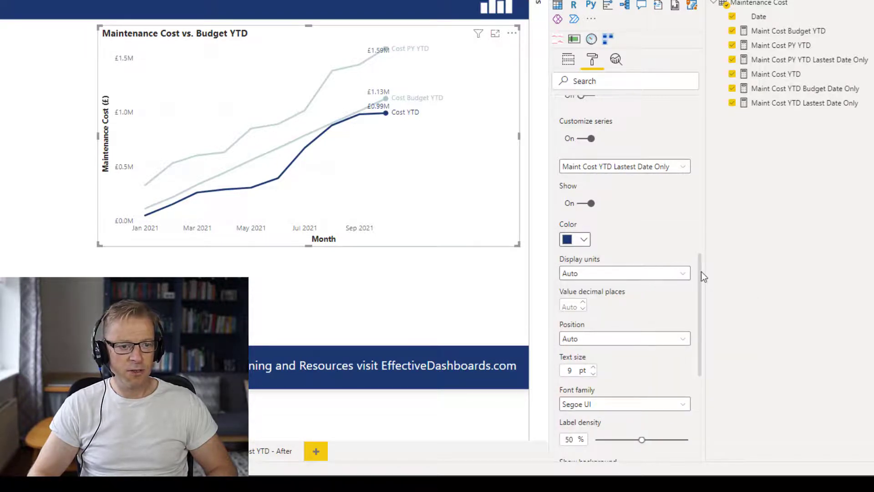
left_click_drag(701, 272, 699, 288)
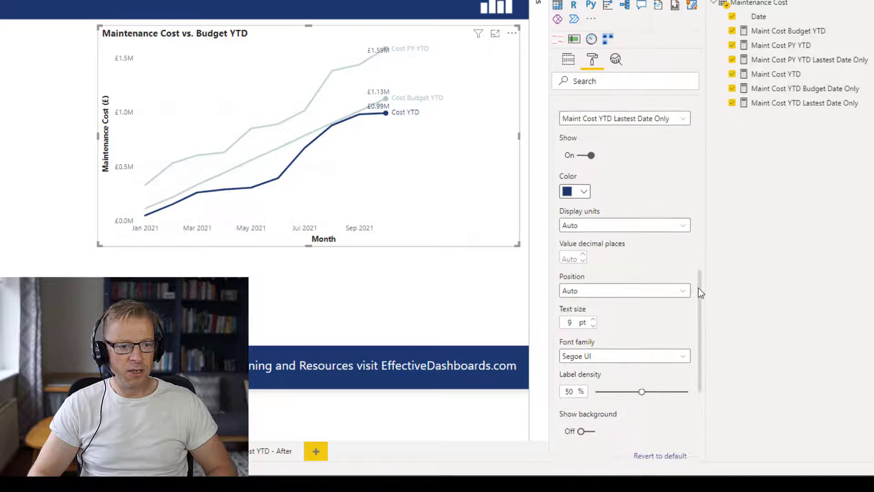
left_click(650, 291)
left_click(593, 331)
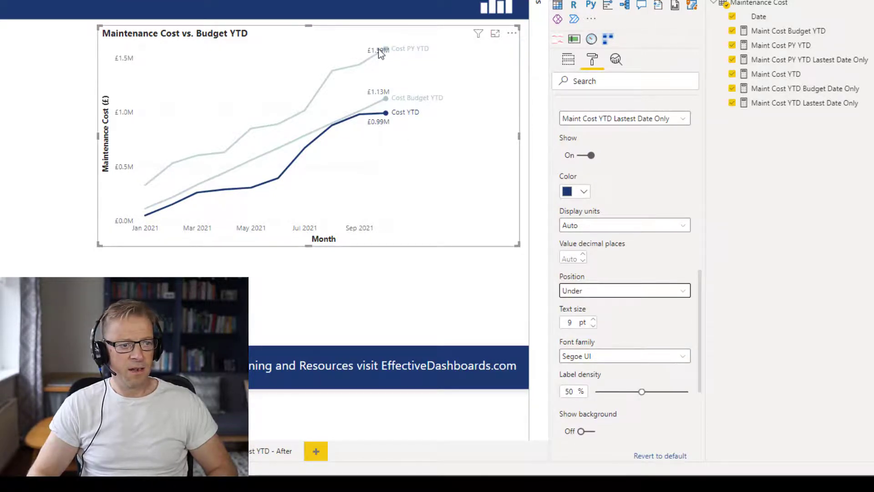
Set the data label colors of the Maint Cost YTD Budget Date Only and Maint Cost PY YTD Lastest Date Only series to pale grey-green.
left_click(629, 120)
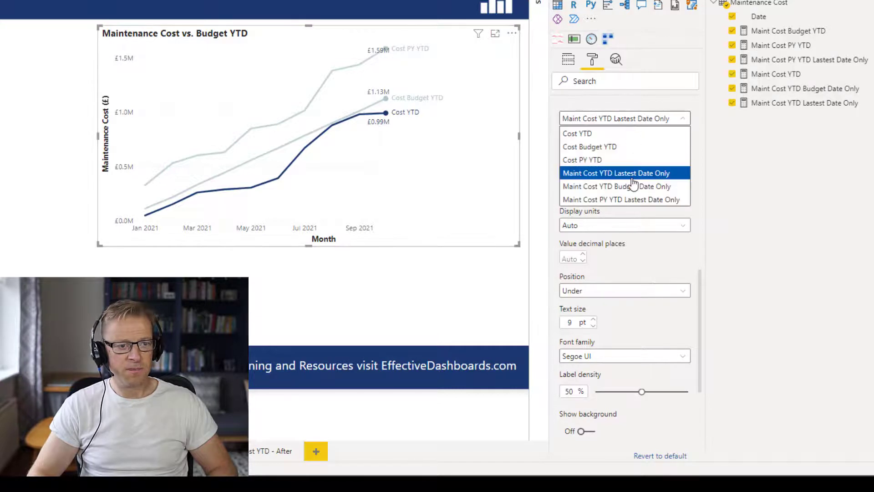
left_click(633, 187)
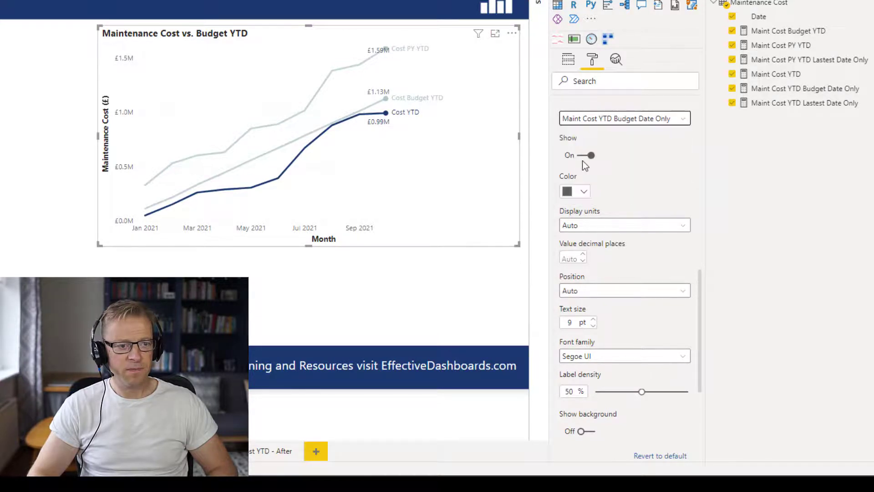
left_click(578, 192)
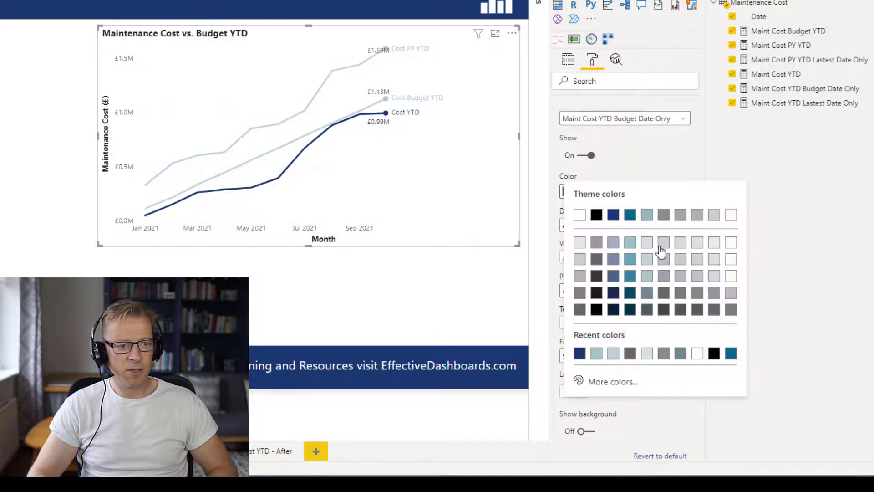
left_click(648, 276)
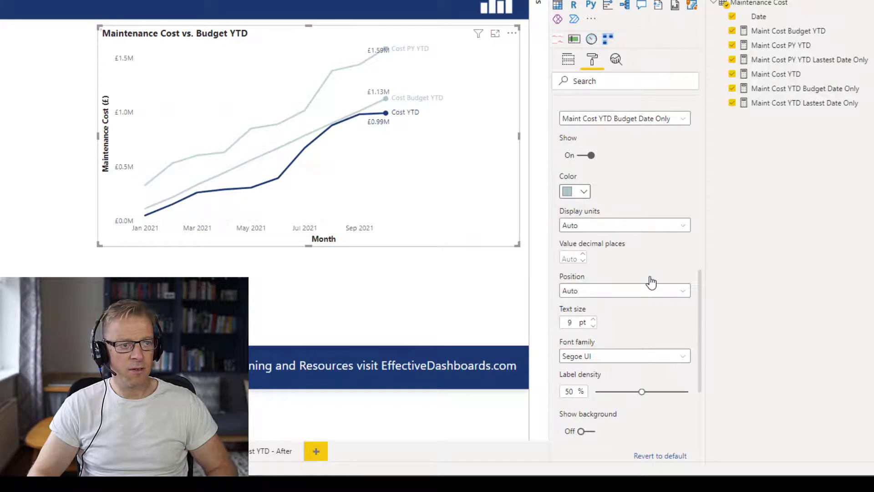
left_click(607, 119)
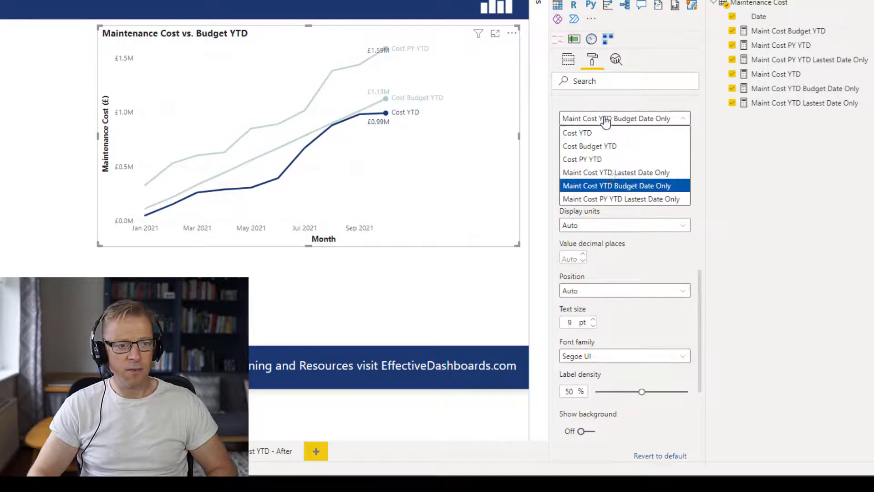
left_click(609, 200)
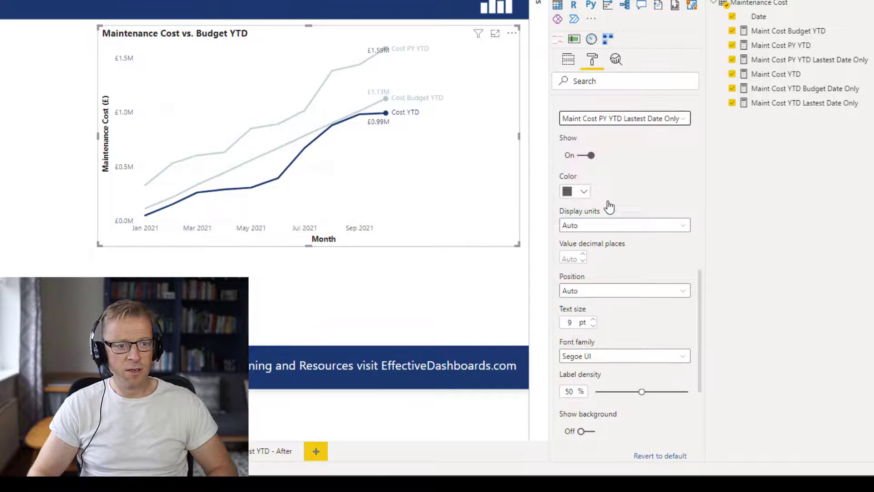
left_click(586, 195)
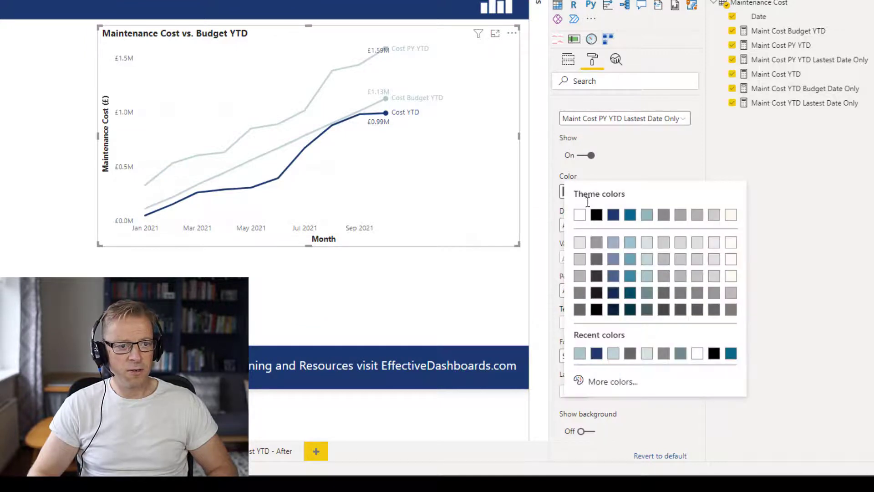
left_click(647, 277)
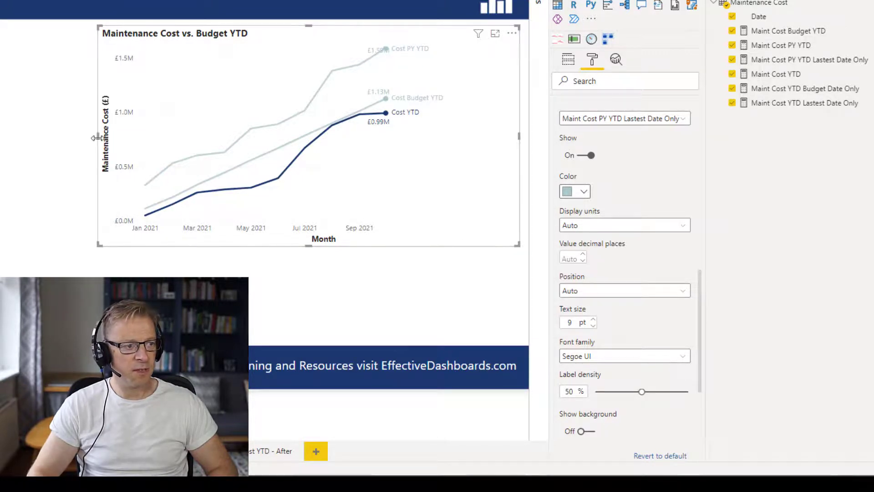
Set the Maint Cost PY YTD Lastest Date Only data label position to Under, and slightly reduce the line chart's width and height.
left_click_drag(146, 137, 124, 138)
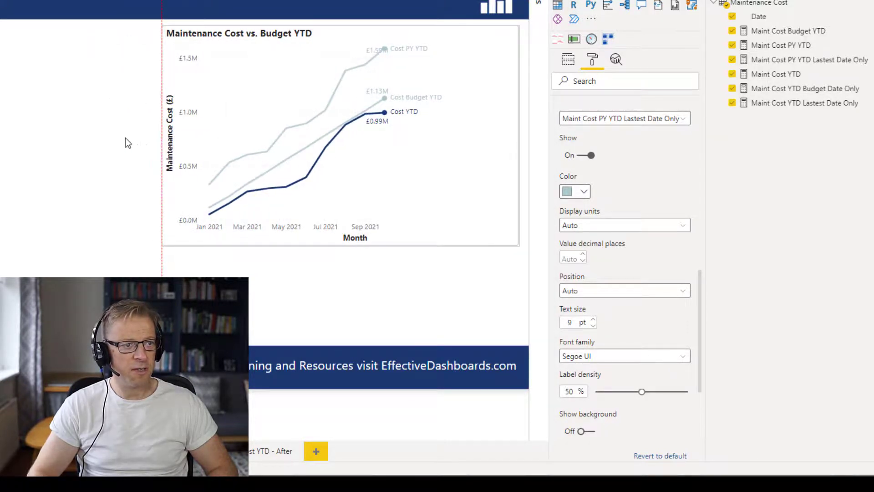
left_click(631, 225)
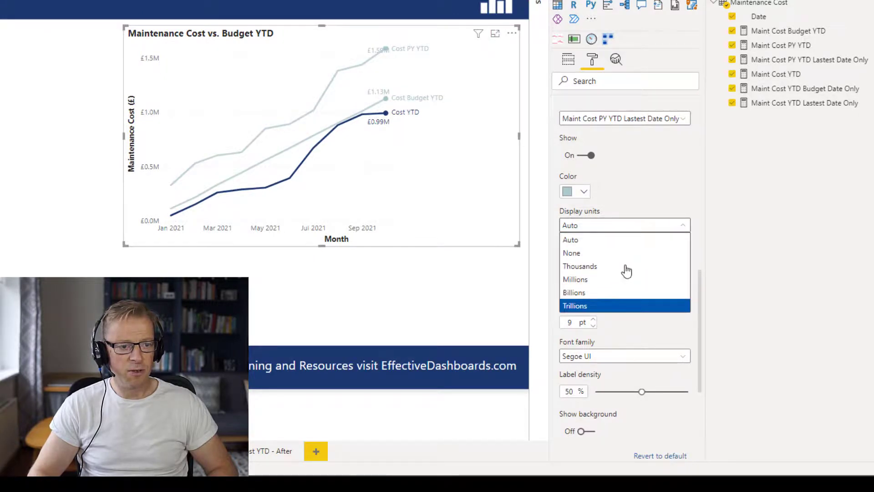
left_click(649, 193)
left_click(621, 291)
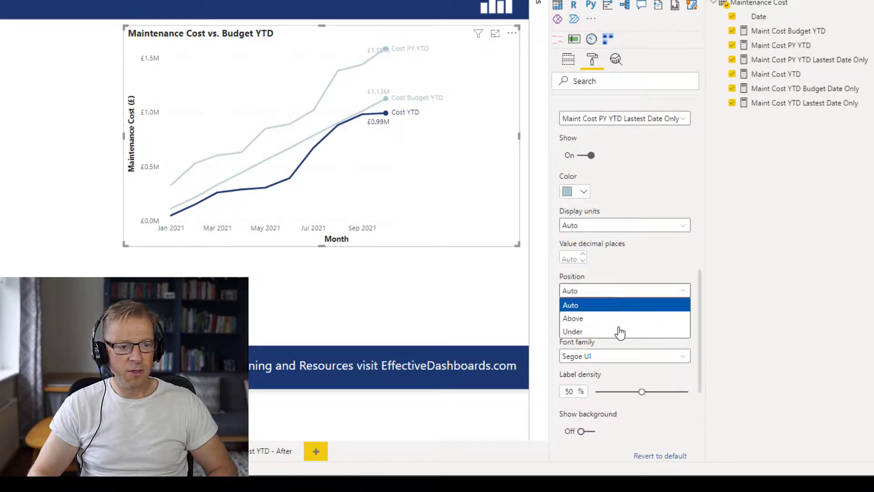
left_click(620, 333)
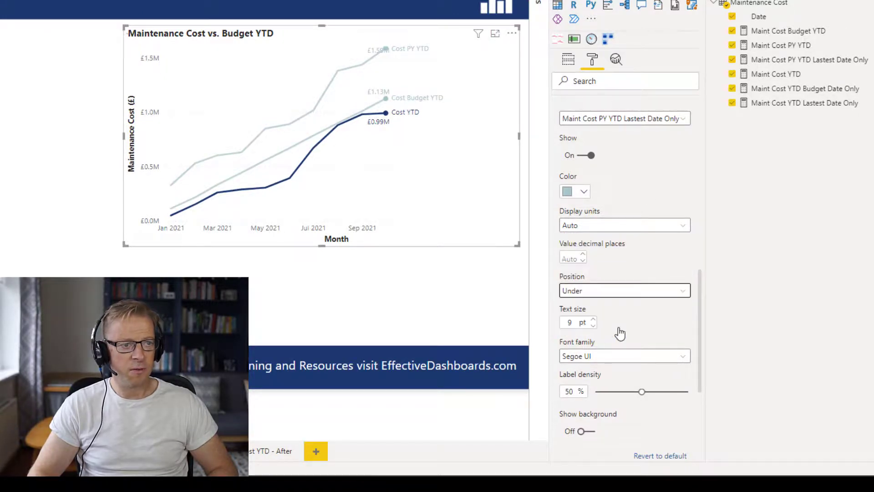
left_click(616, 295)
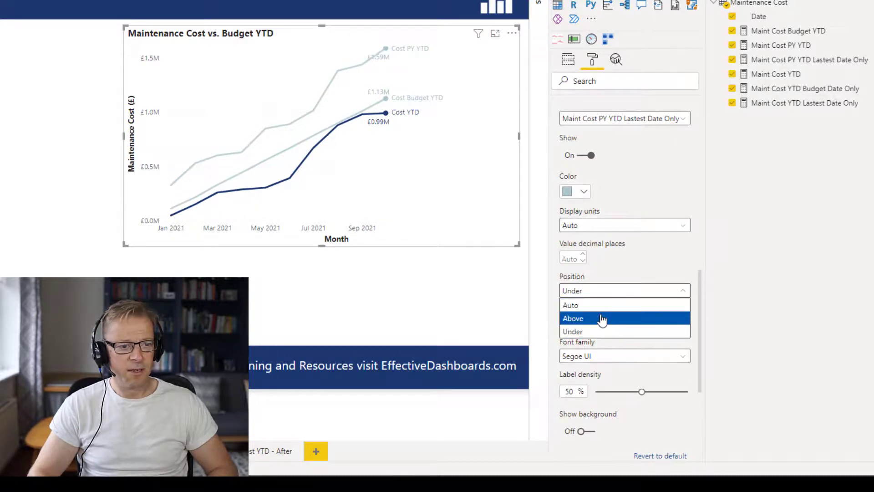
left_click(602, 319)
left_click(610, 293)
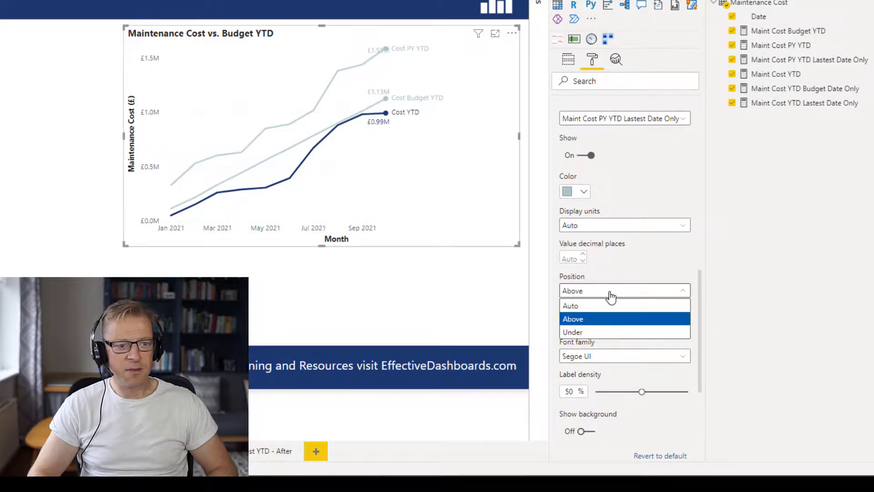
left_click(606, 333)
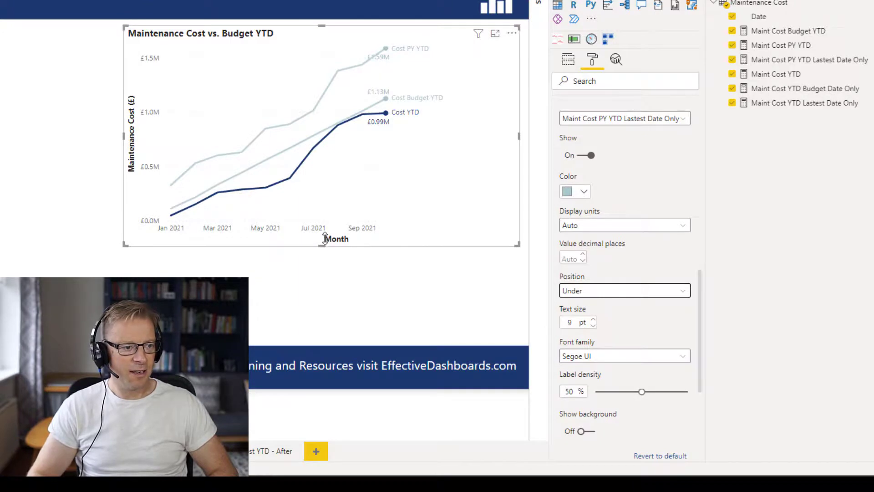
left_click_drag(325, 244, 346, 220)
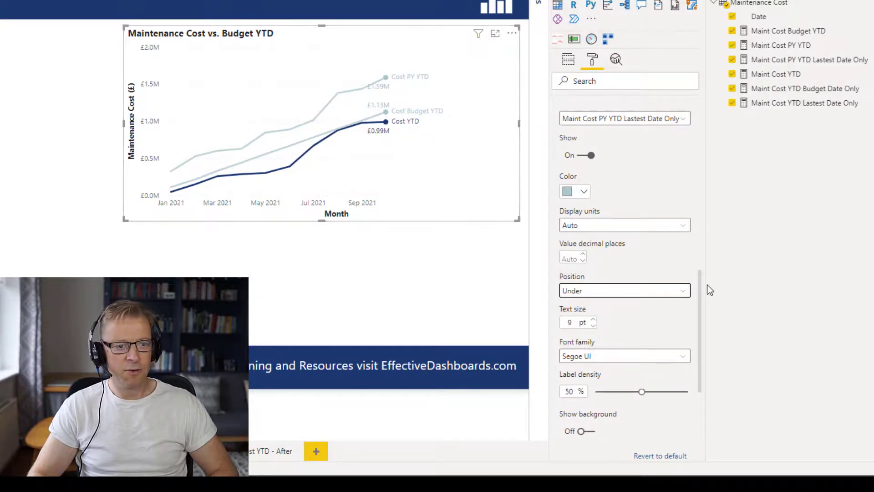
Change the font family of the Cost YTD series label to Segoe UI Bold.
left_click_drag(701, 304, 710, 148)
scroll(578, 220, "up", 2)
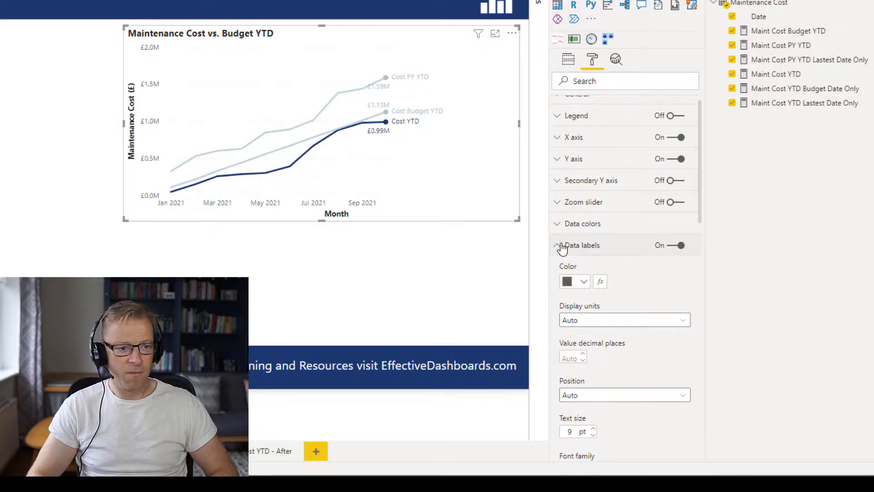
left_click(563, 249)
left_click(566, 273)
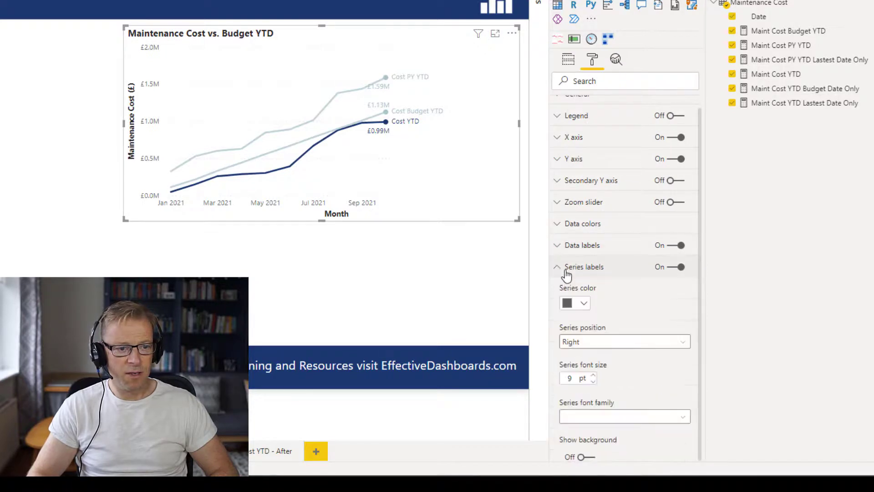
left_click_drag(699, 236, 700, 365)
left_click(613, 279)
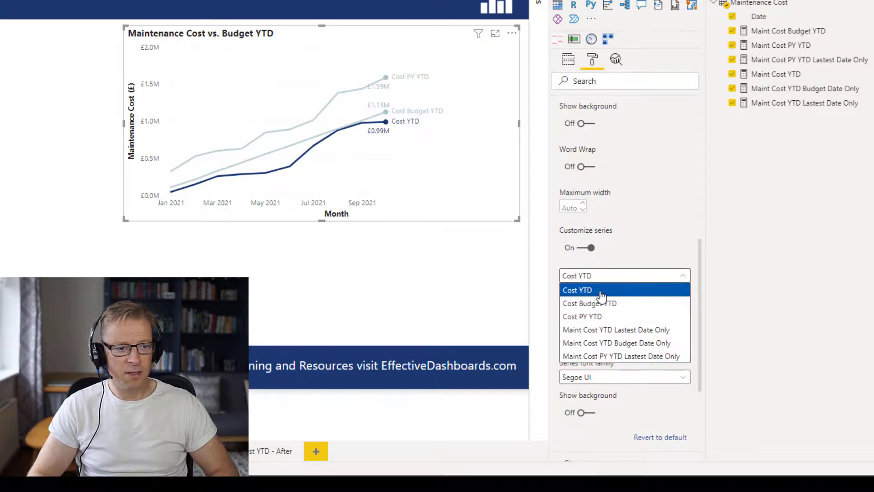
left_click(600, 291)
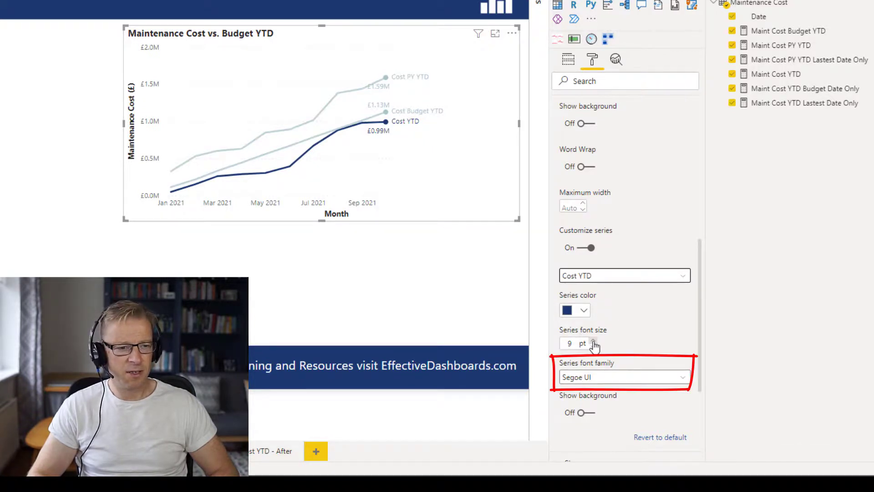
left_click_drag(700, 264, 700, 283)
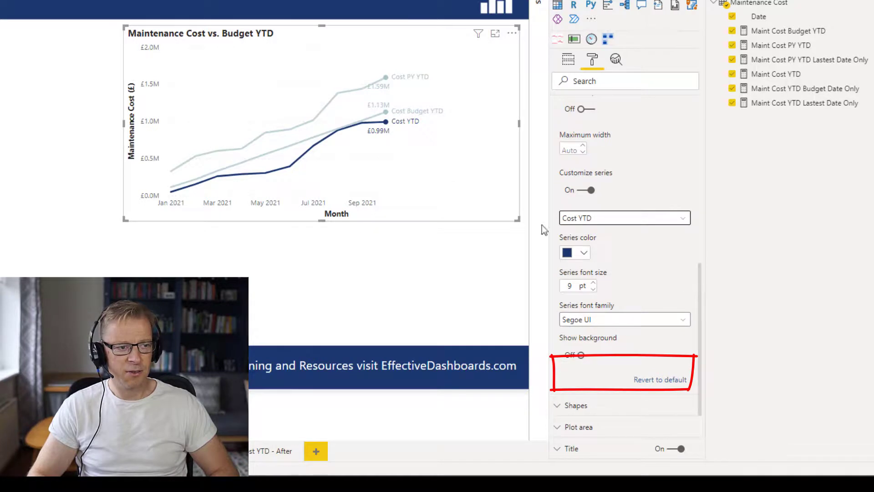
left_click(640, 320)
left_click_drag(688, 203, 693, 298)
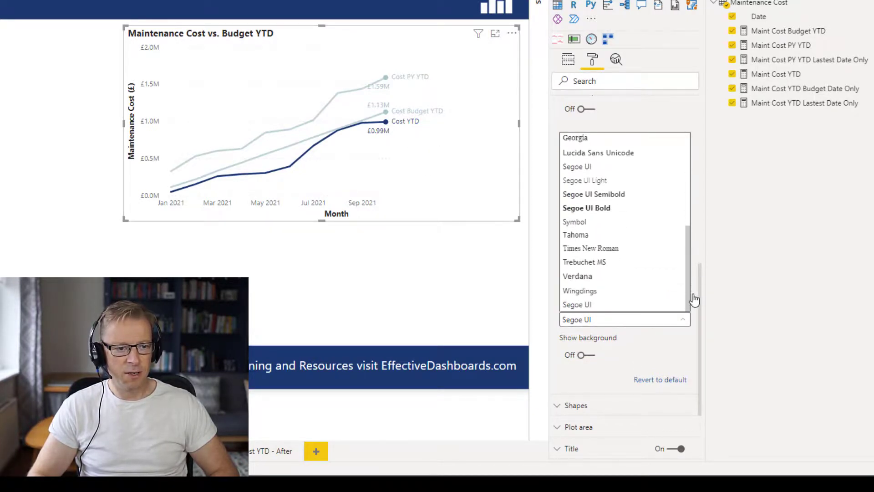
left_click(598, 209)
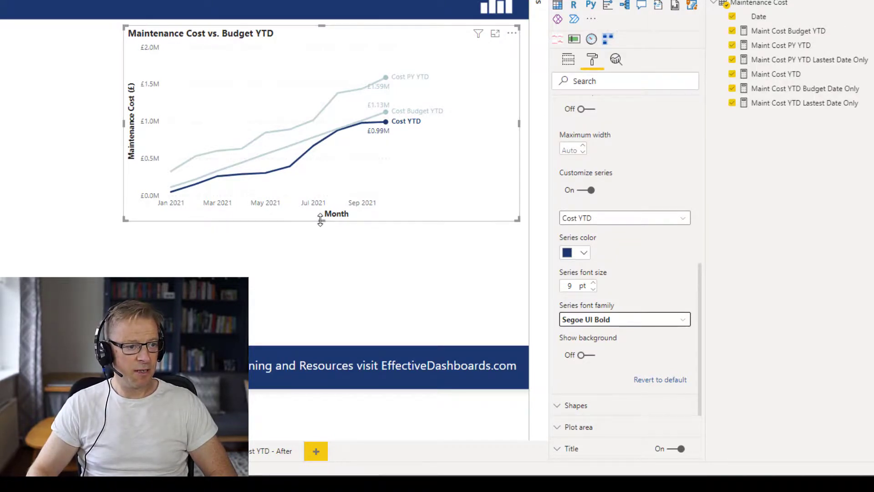
Adjust the line chart's height by moving its lower edge, leaving the chart shorter.
left_click_drag(320, 219, 321, 241)
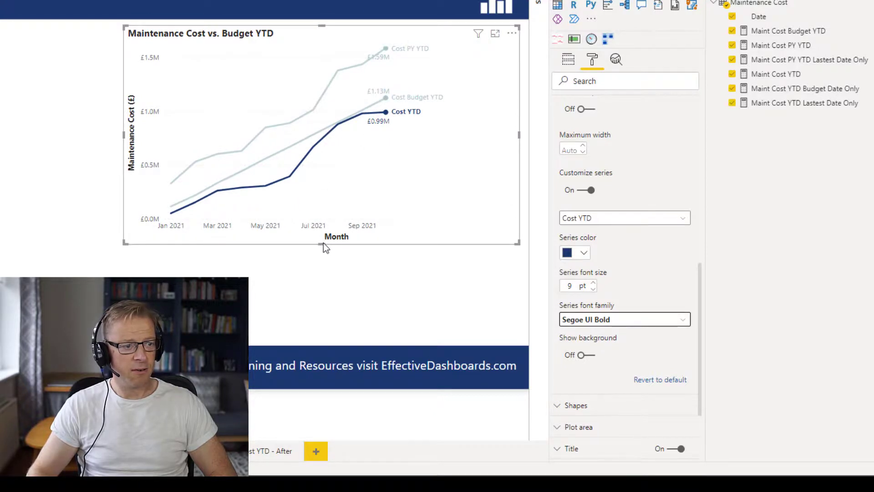
left_click_drag(324, 243, 327, 201)
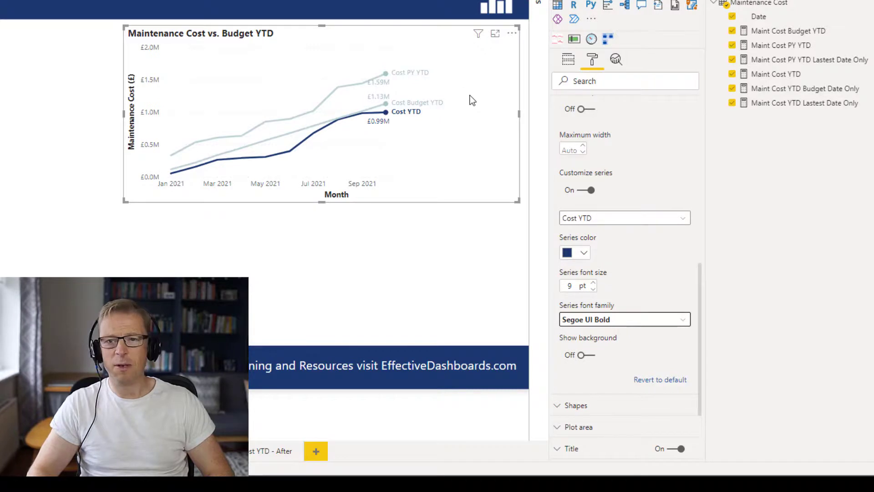
Rename the chart's Maint Cost YTD Lastest Date Only value as Maint Cost YTD LD, and open the Maint Cost YTD Budget Date Only name for editing.
left_click(571, 59)
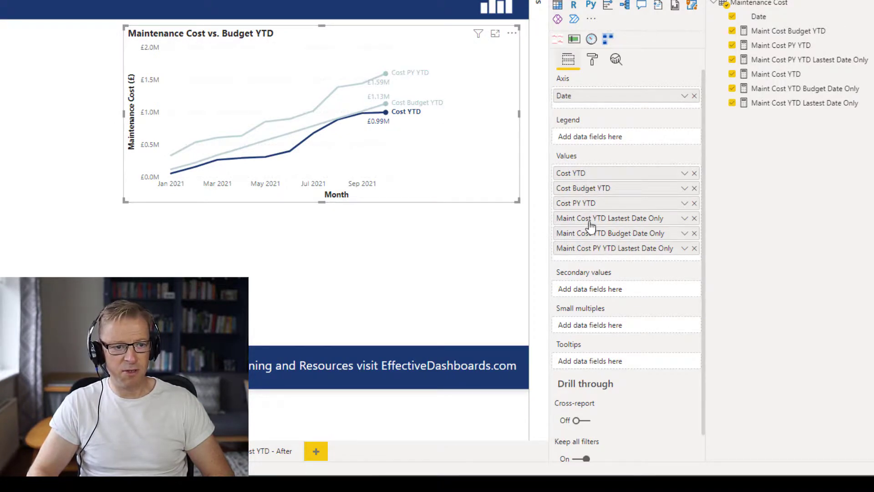
double_click(618, 218)
left_click_drag(611, 218, 775, 243)
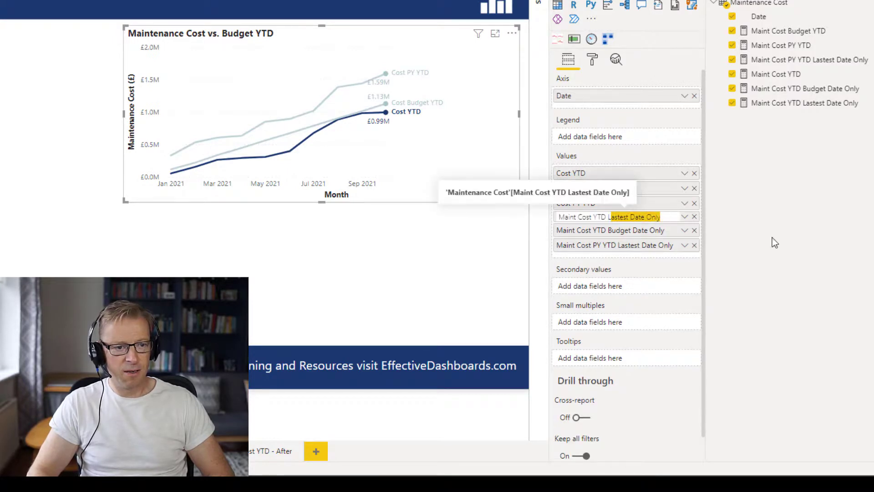
key("BackSpace")
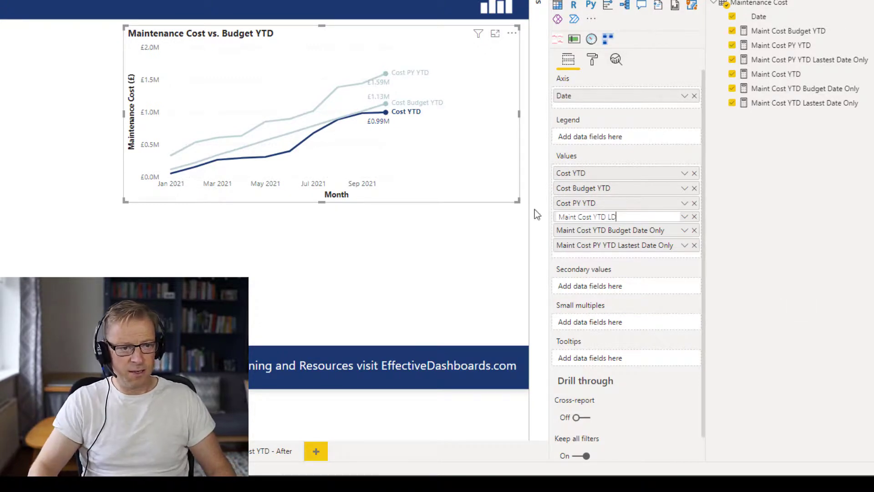
left_click(628, 236)
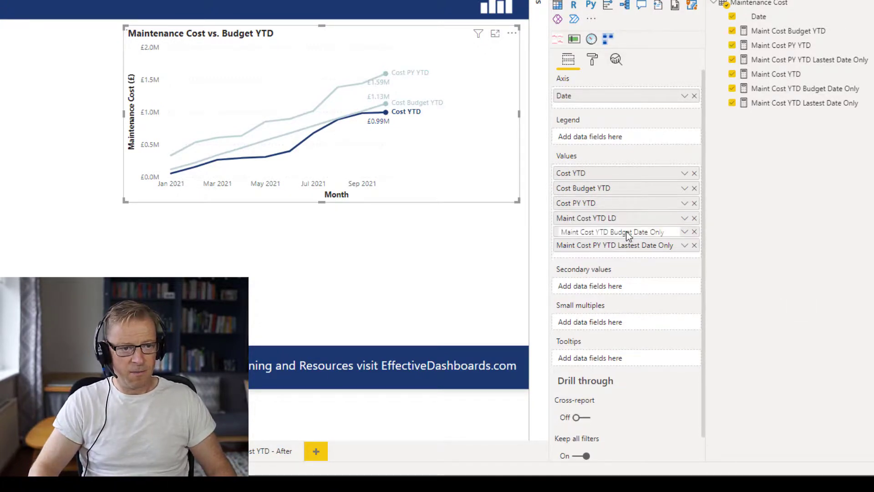
Rename the chart's Maint Cost YTD Budget Date Only value as Maint Cost YTD LD.
double_click(628, 236)
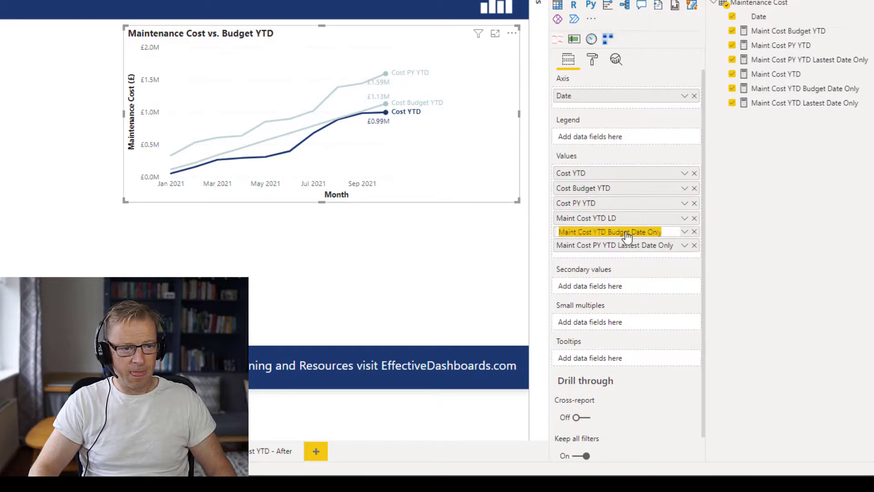
key("End")
key("BackSpace")
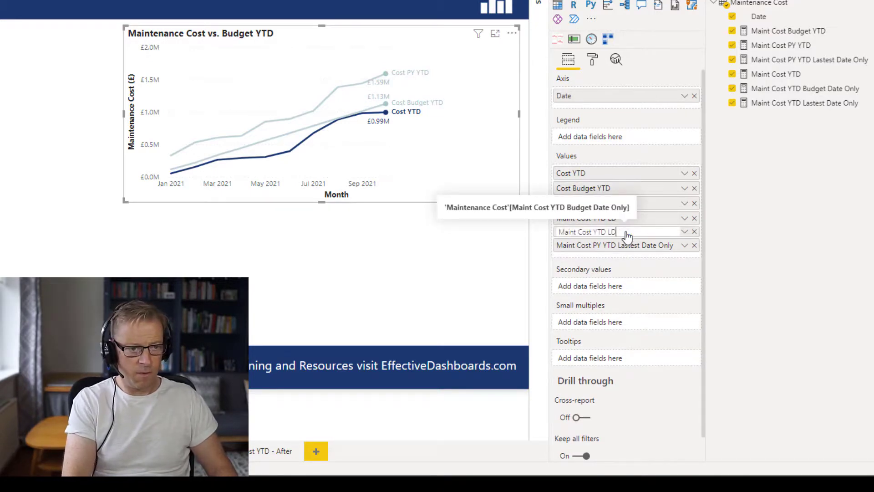
key("Return")
Rename the chart's Maint Cost PY YTD Lastest Date Only value as Maint Cost PY YTD LD.
double_click(602, 249)
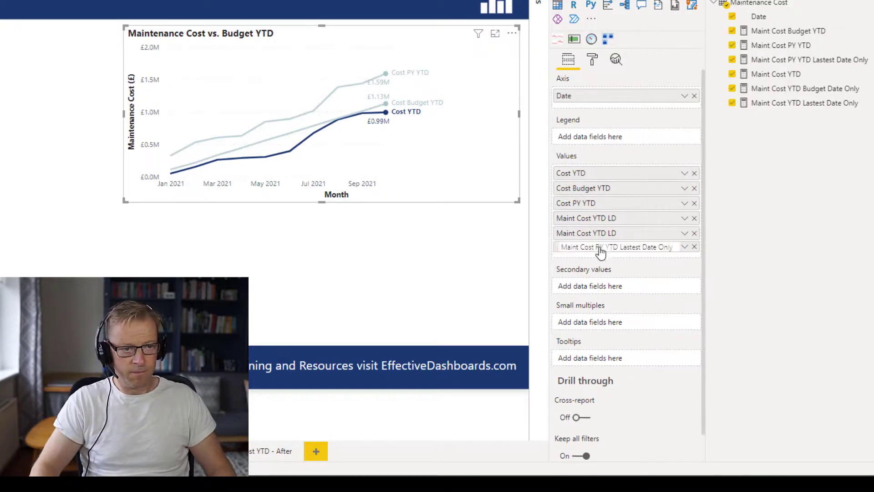
left_click(607, 247)
left_click_drag(619, 246, 772, 262)
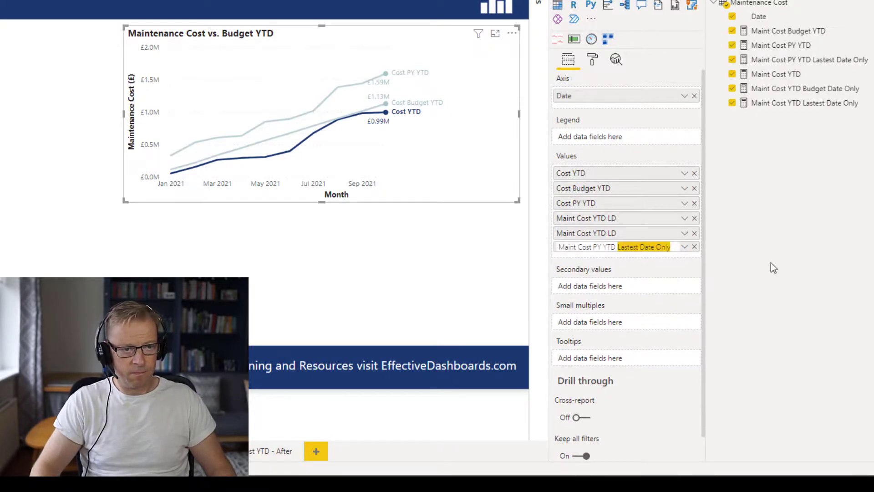
type("LD")
key("Return")
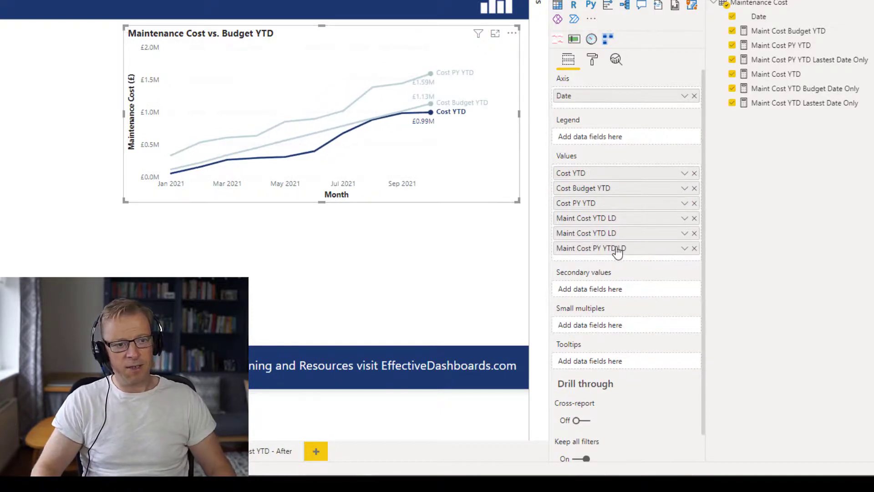
Shorten the name of the first Maint Cost YTD LD value, directly below Cost PY YTD, to Cost YTD LD.
double_click(569, 222)
left_click(570, 216)
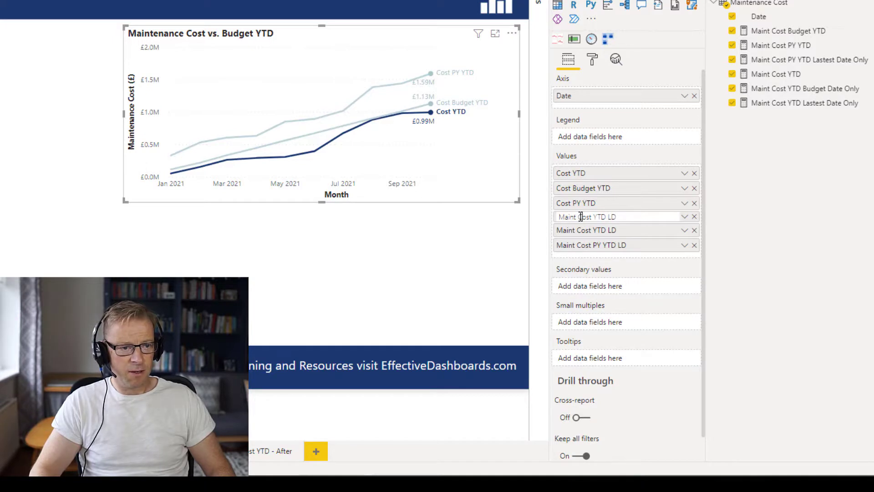
left_click_drag(581, 216, 535, 225)
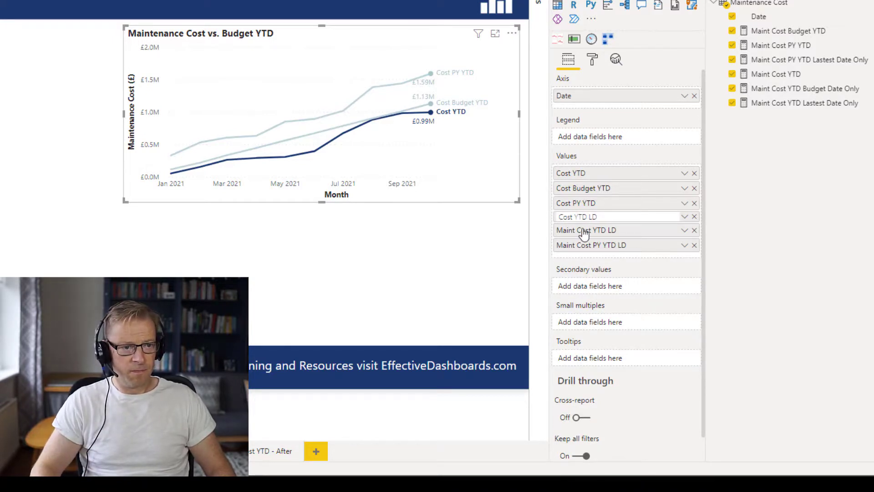
key("Return")
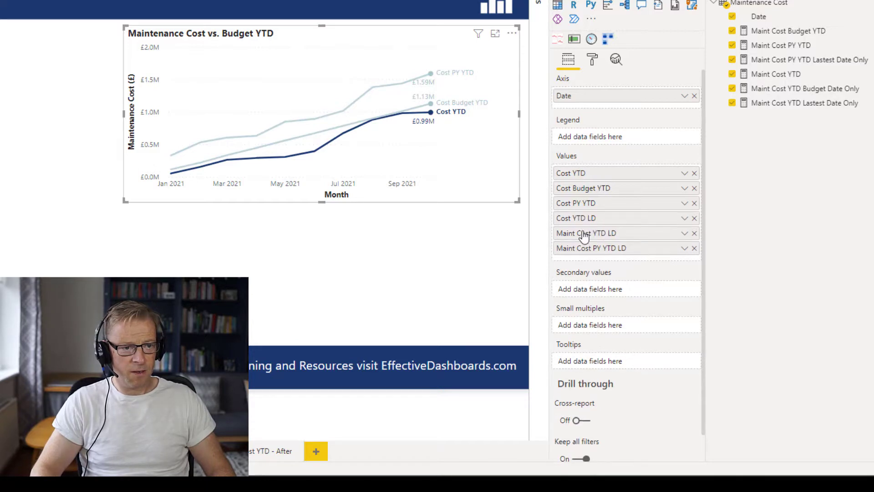
Rename the remaining Maint Cost YTD LD value, which holds the budget's latest-date measure, as Cost YTD LD.
double_click(584, 235)
left_click(580, 233)
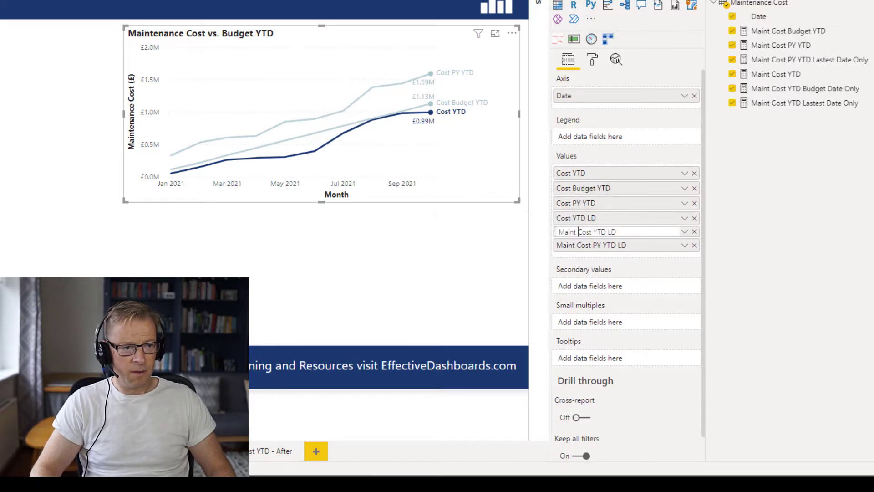
key("BackSpace")
key("BackSpace")
key("BackSpace")
key("BackSpace")
key("BackSpace")
key("BackSpace")
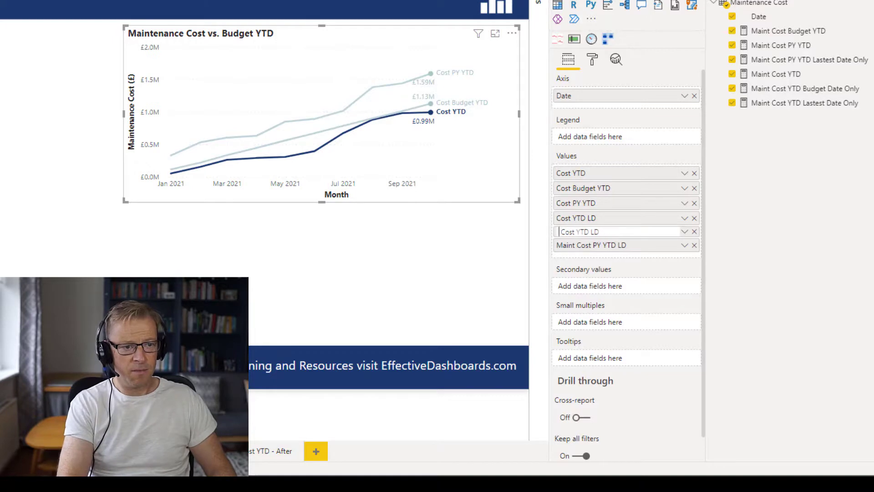
key("Return")
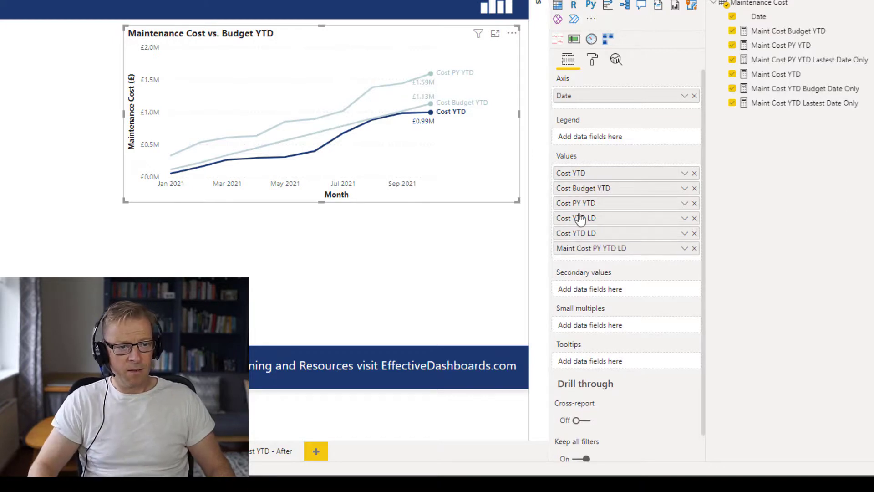
Remove the Maint prefix from the last chart value so that its name reads Cost PY YTD LD.
double_click(577, 250)
left_click(577, 250)
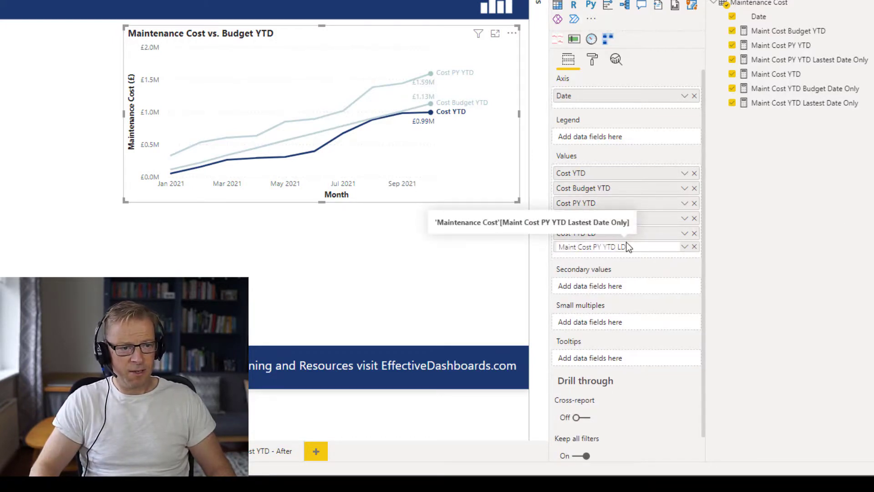
key("BackSpace")
key("BackSpace")
key("BackSpace")
key("BackSpace")
key("BackSpace")
key("BackSpace")
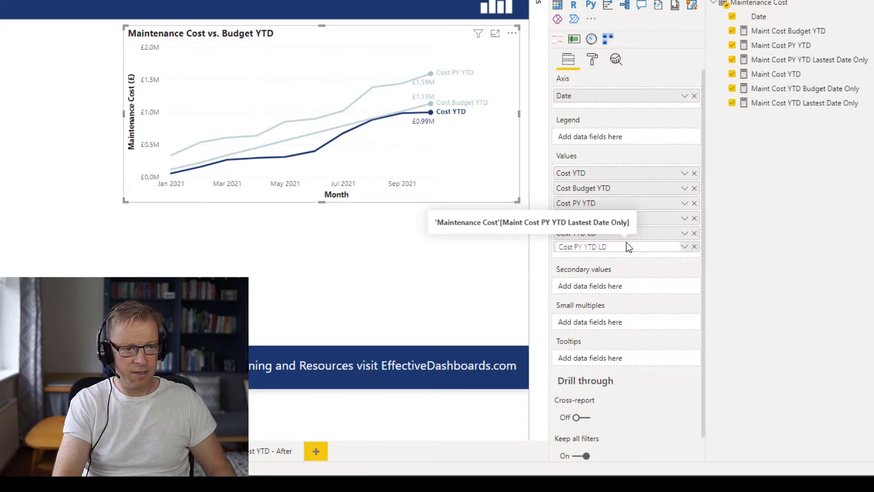
key("Return")
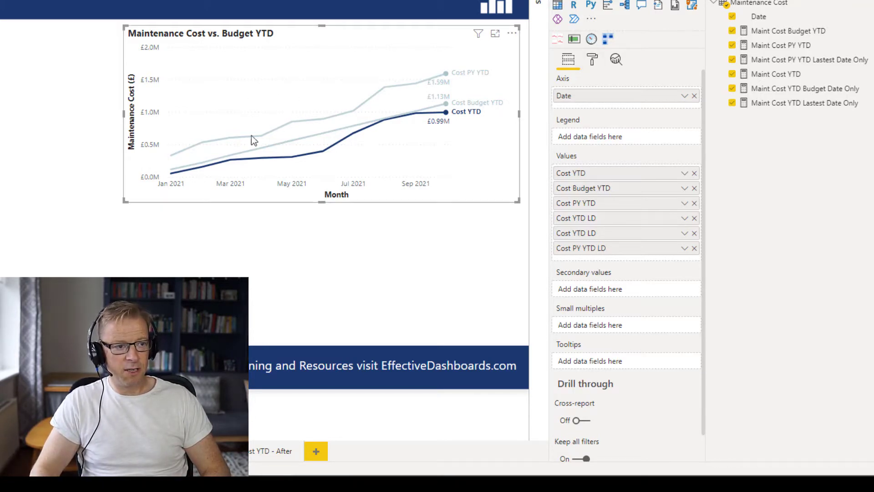
Set the line style of the Cost PY YTD series to Dashed and deselect the line chart.
left_click(593, 61)
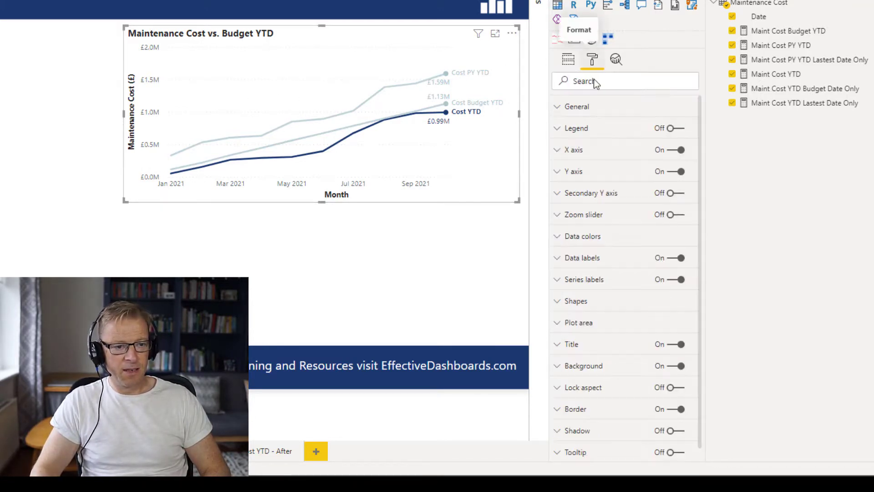
left_click(585, 303)
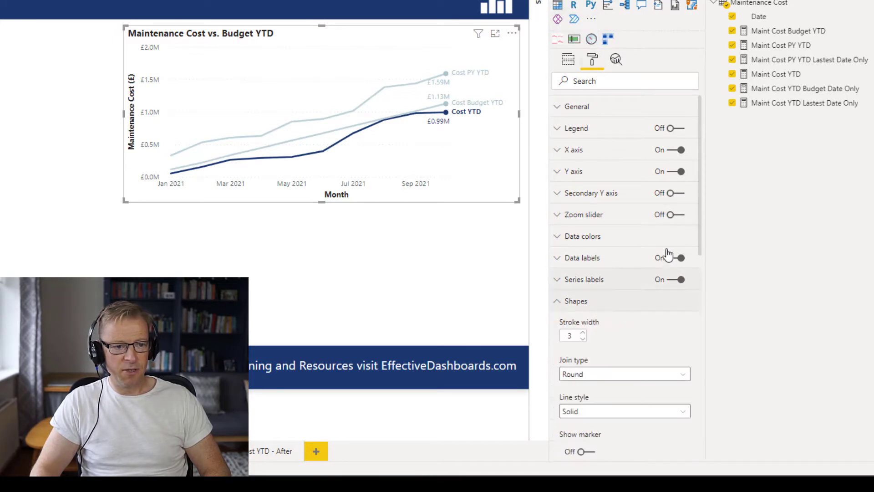
mouse_move(700, 201)
left_mouse_down()
mouse_move(701, 253)
mouse_move(719, 314)
left_mouse_up()
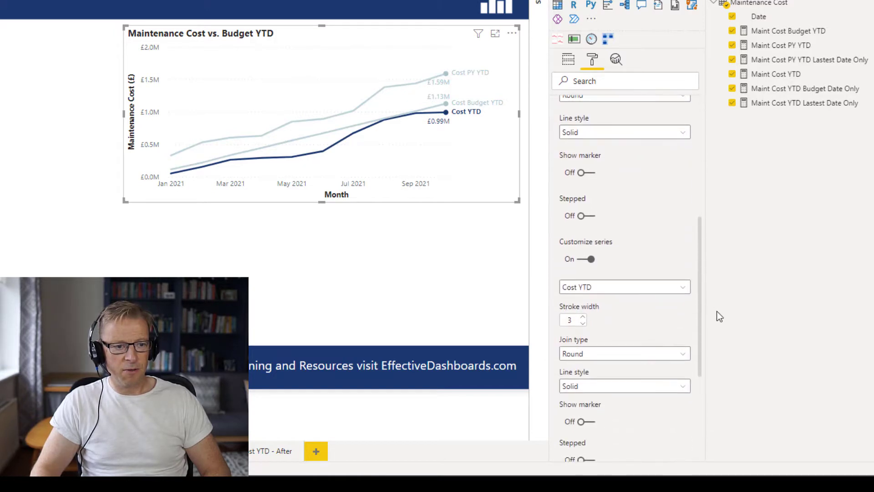
left_click(598, 288)
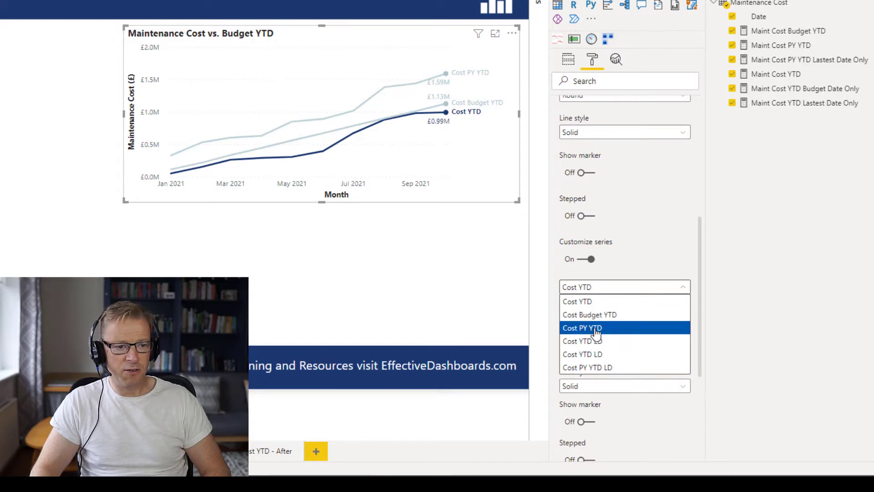
left_click(596, 333)
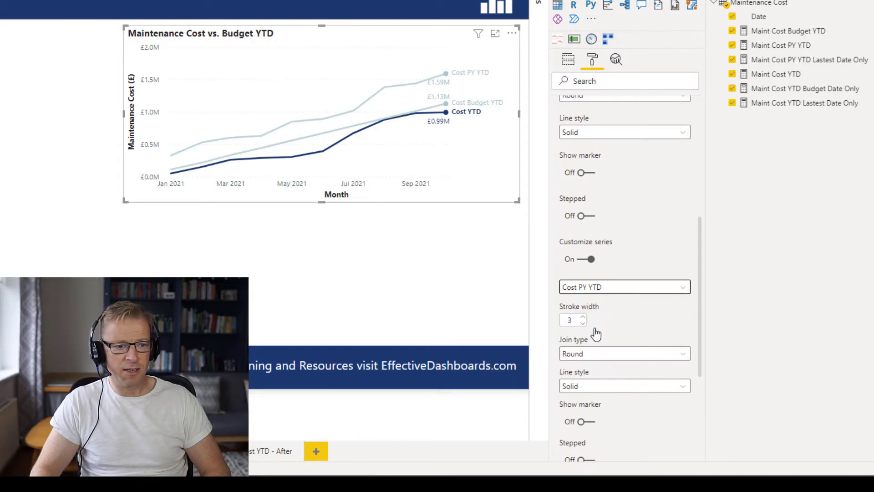
left_click(605, 387)
left_click(606, 400)
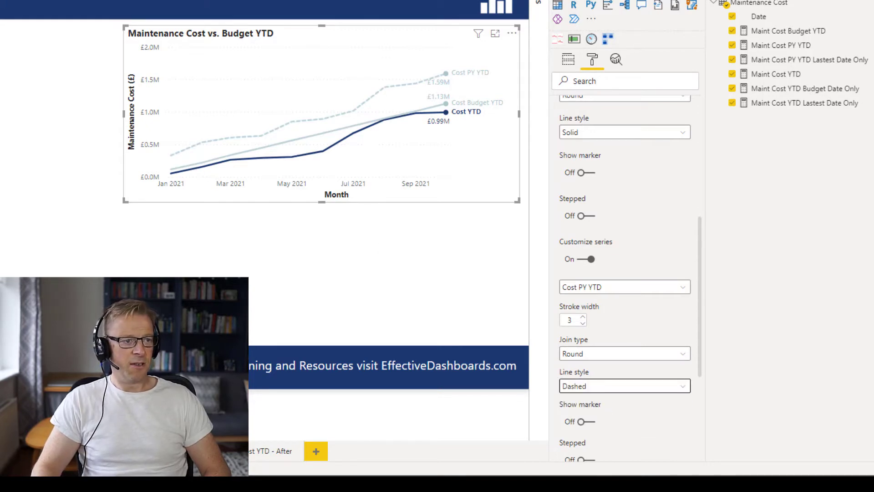
key("Escape")
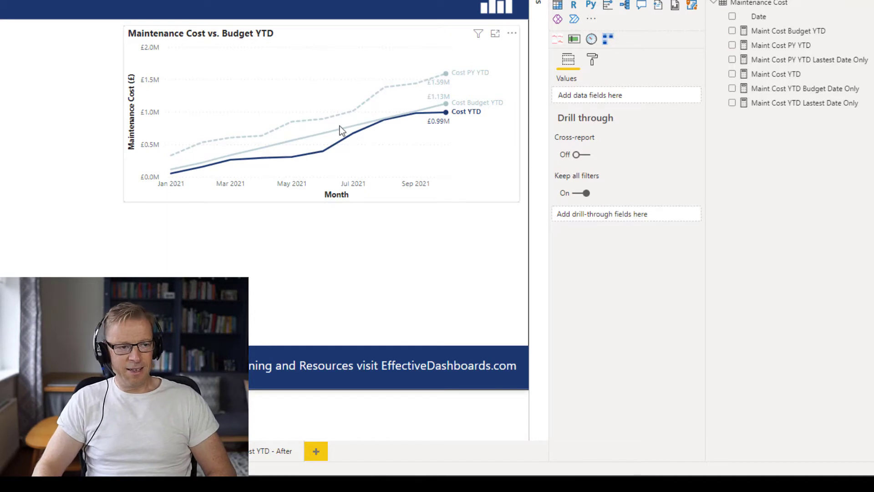